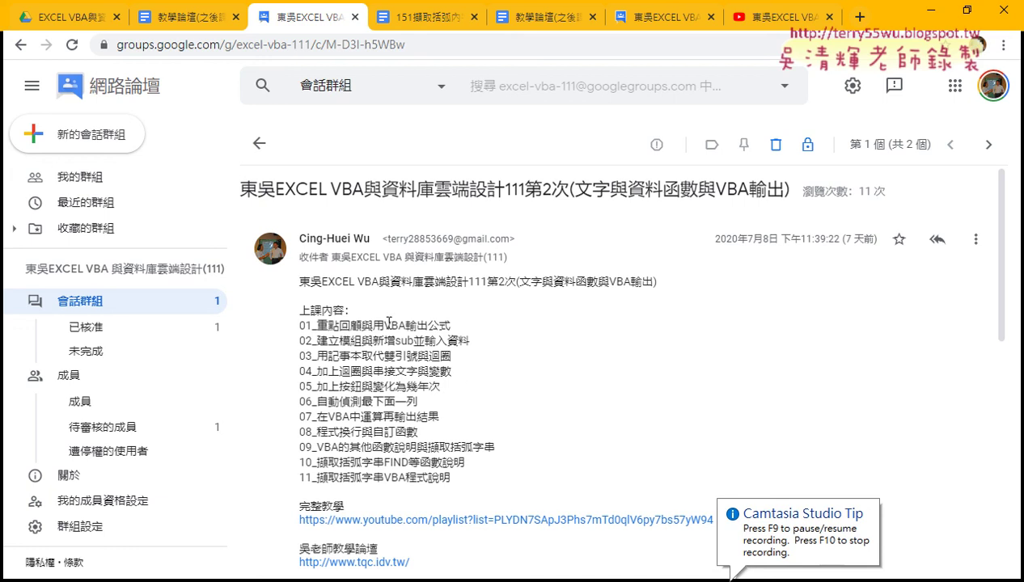
Step: Mark the VBA輸出公式 and 建立模組 topics, then open the 01文字與資料函數 folder in 範例檔111
drag(387, 325, 452, 325)
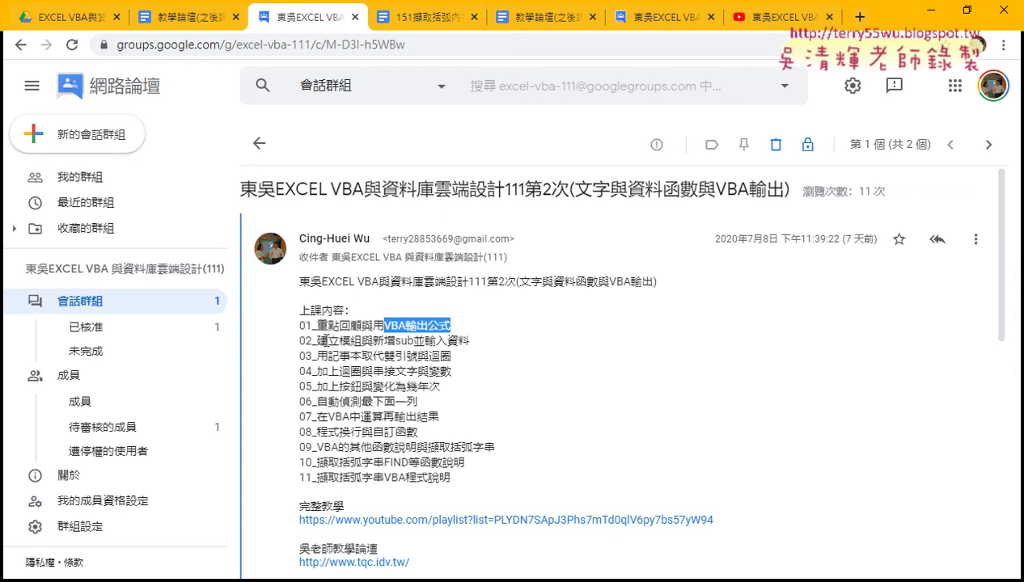
drag(316, 340, 362, 340)
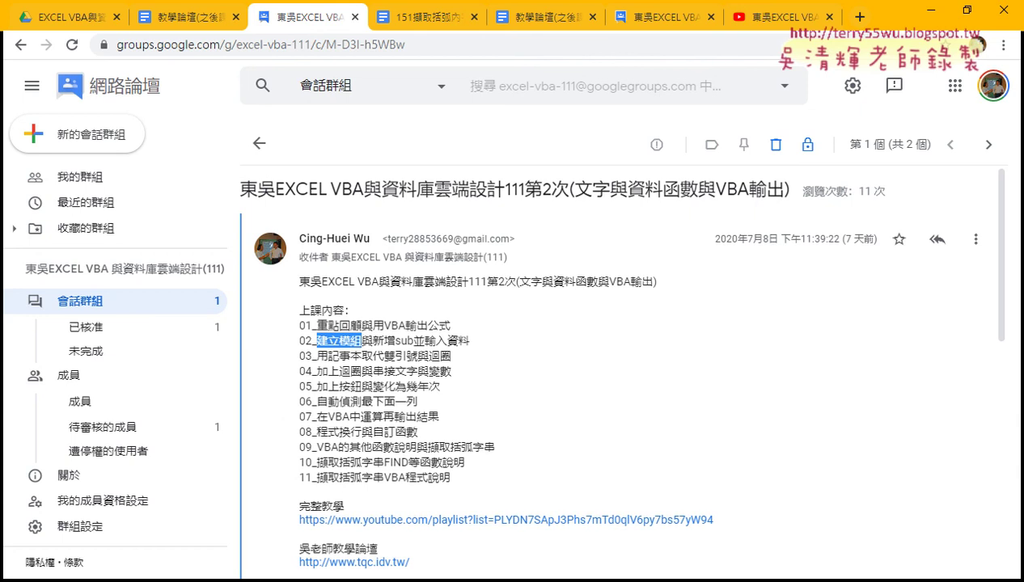
mouse_move(215, 578)
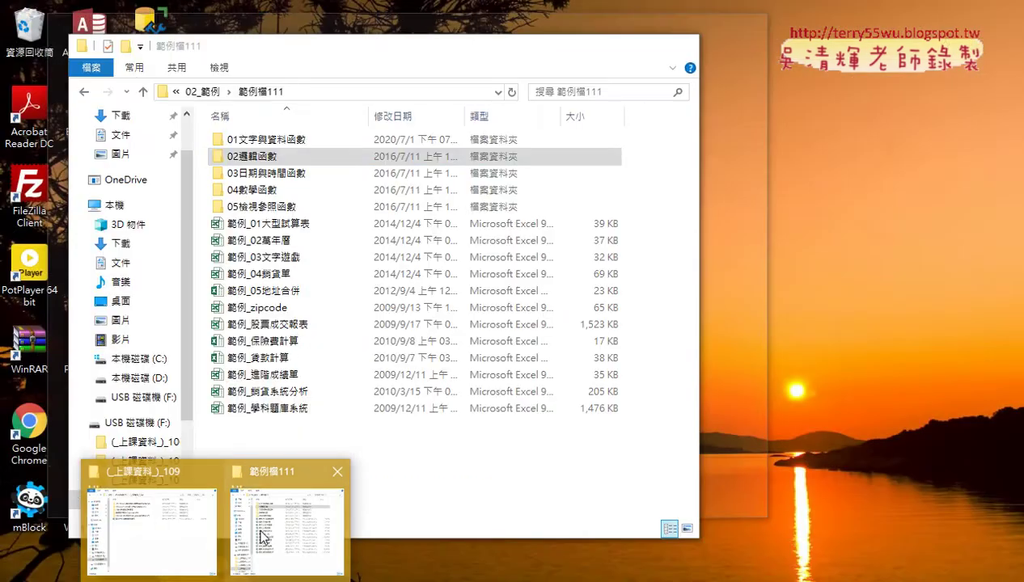
click(263, 538)
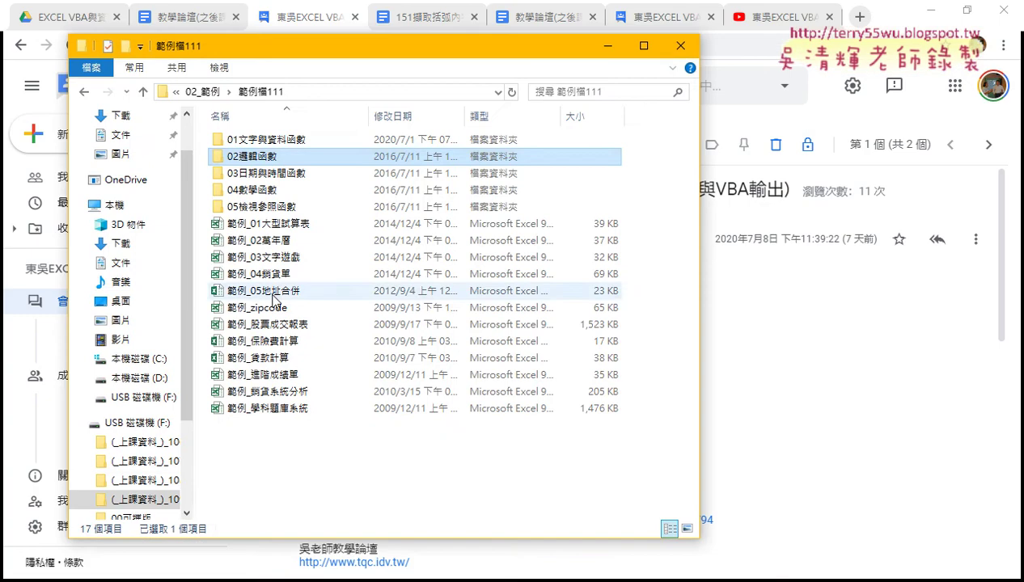
click(283, 144)
double_click(283, 143)
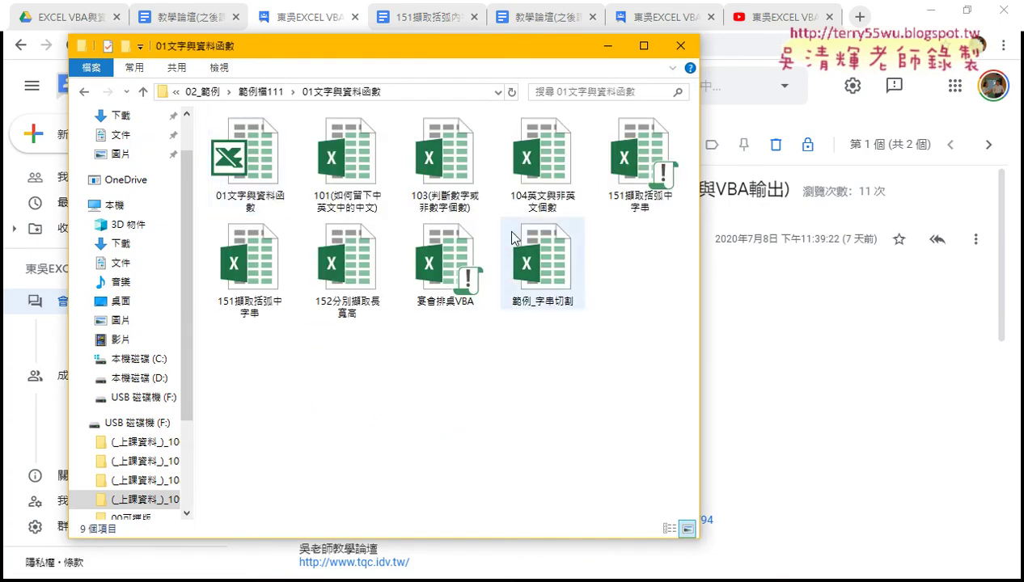
Step: Circle both 151擷取括弧中字串 workbooks and the macro warning badge, then clear the marks
click(651, 183)
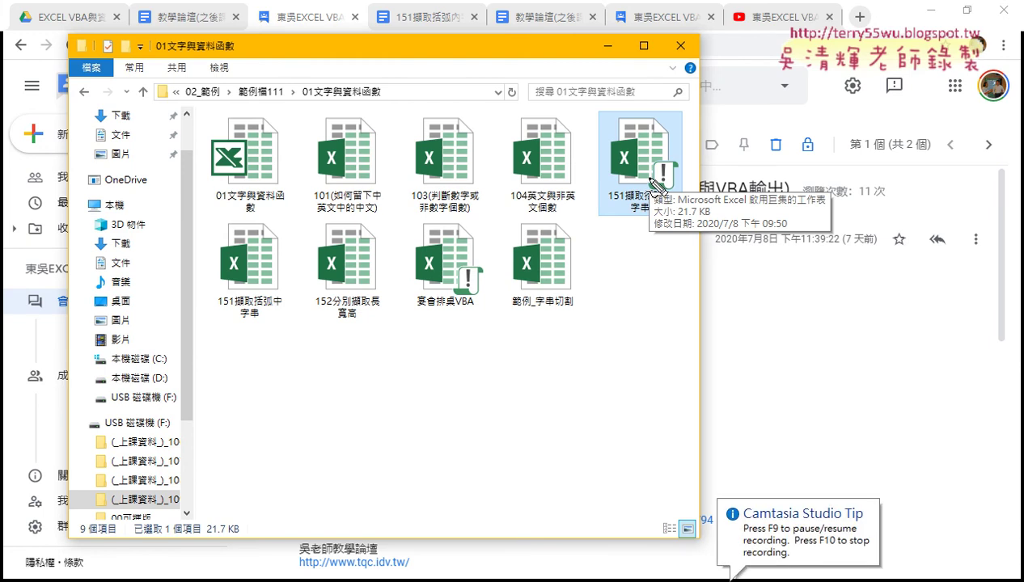
drag(628, 216, 656, 234)
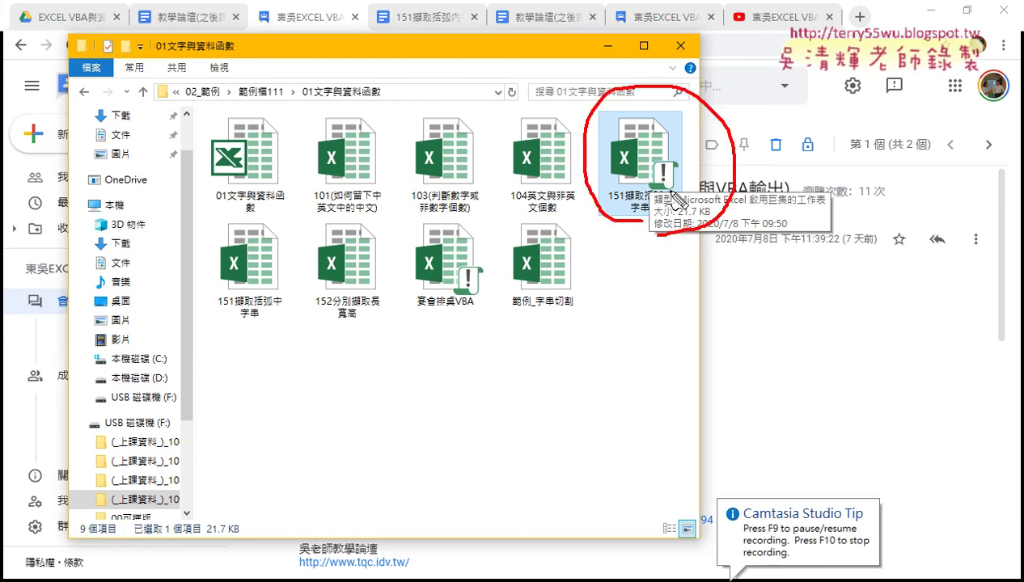
drag(671, 196, 684, 155)
mouse_move(833, 102)
mouse_down()
mouse_move(687, 152)
mouse_move(720, 157)
mouse_up()
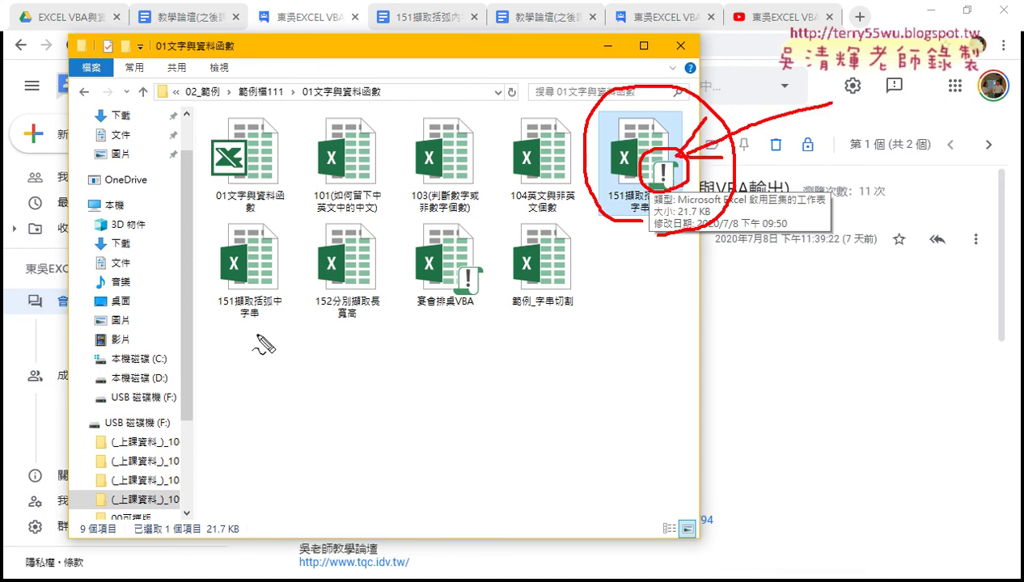
drag(258, 340, 241, 354)
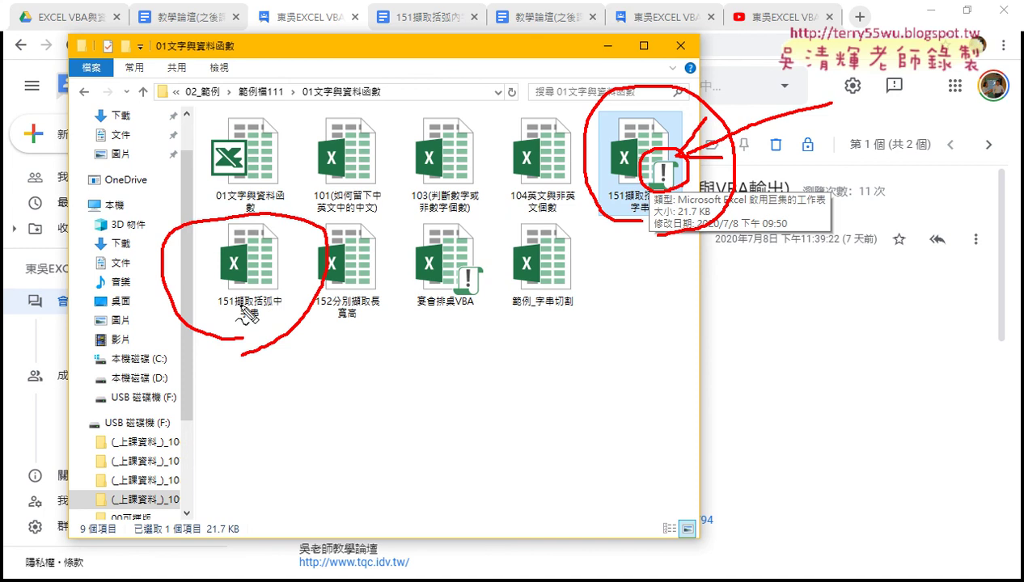
mouse_move(220, 390)
mouse_down()
mouse_move(237, 402)
mouse_move(216, 411)
mouse_up()
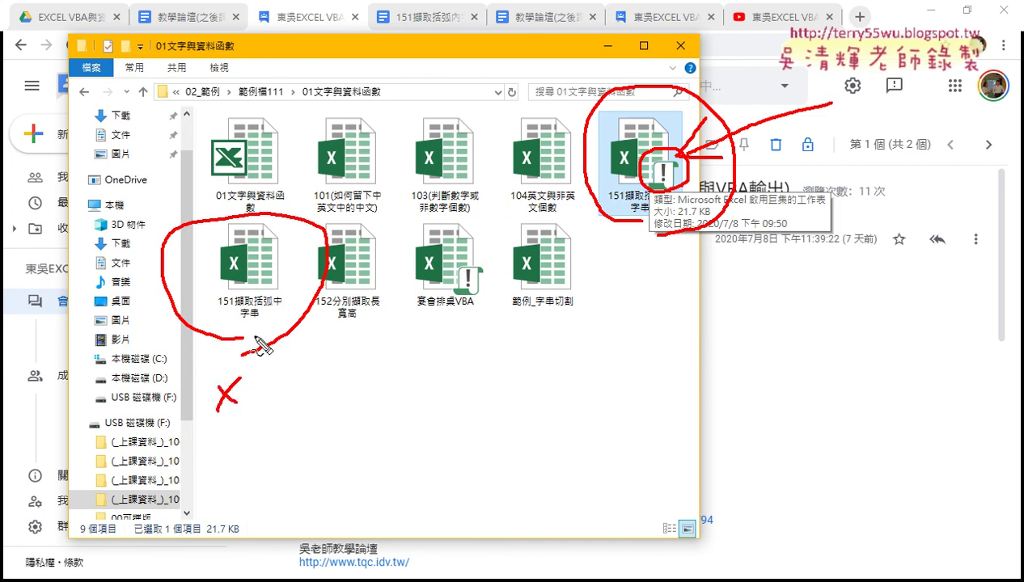
mouse_move(253, 337)
mouse_down()
mouse_move(251, 401)
mouse_move(288, 380)
mouse_move(281, 400)
mouse_move(251, 401)
mouse_move(271, 380)
mouse_up()
mouse_move(629, 248)
mouse_down()
mouse_move(609, 267)
mouse_move(629, 266)
mouse_move(646, 234)
mouse_up()
mouse_move(632, 235)
mouse_down()
mouse_move(632, 268)
mouse_move(655, 247)
mouse_move(665, 267)
mouse_move(676, 260)
mouse_up()
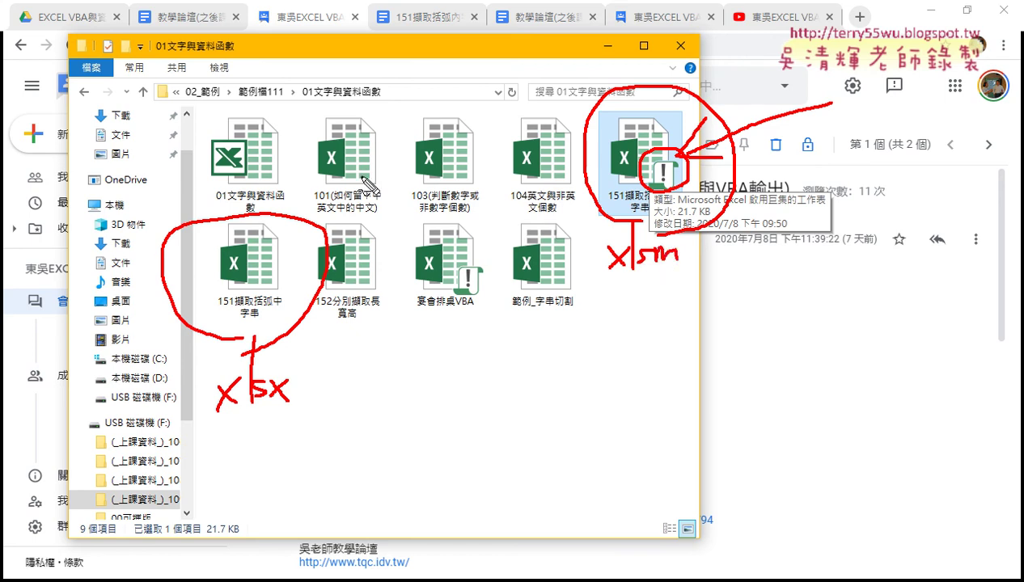
key(Escape)
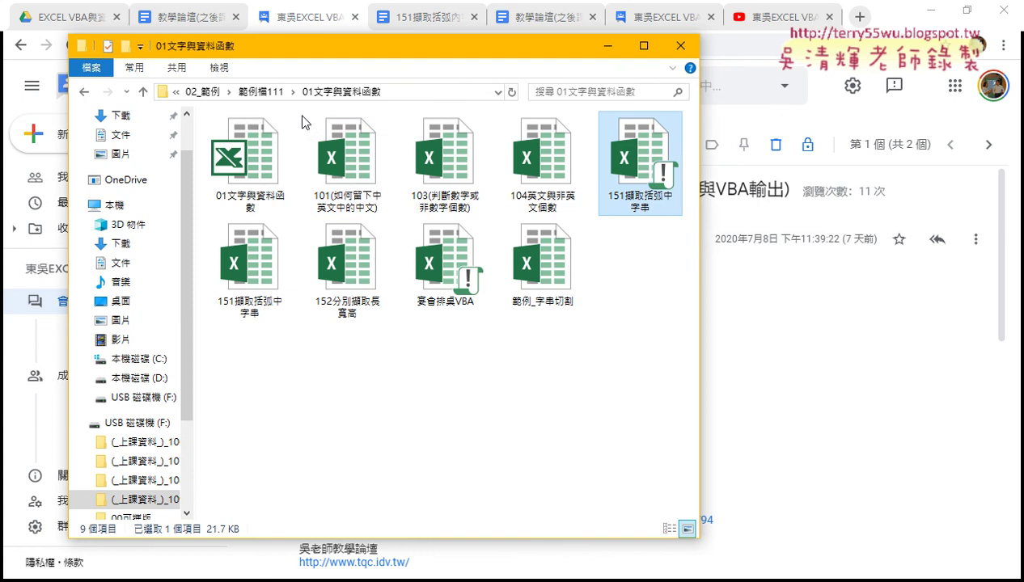
Step: Show file name extensions and select the .xlsx and .xlsm versions of 151擷取括弧中字串
click(220, 69)
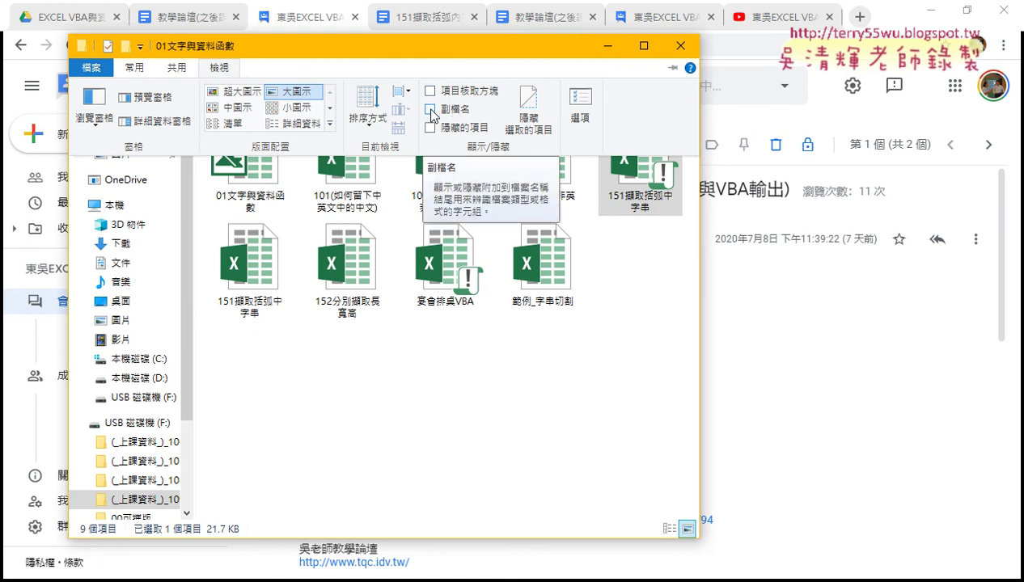
click(431, 111)
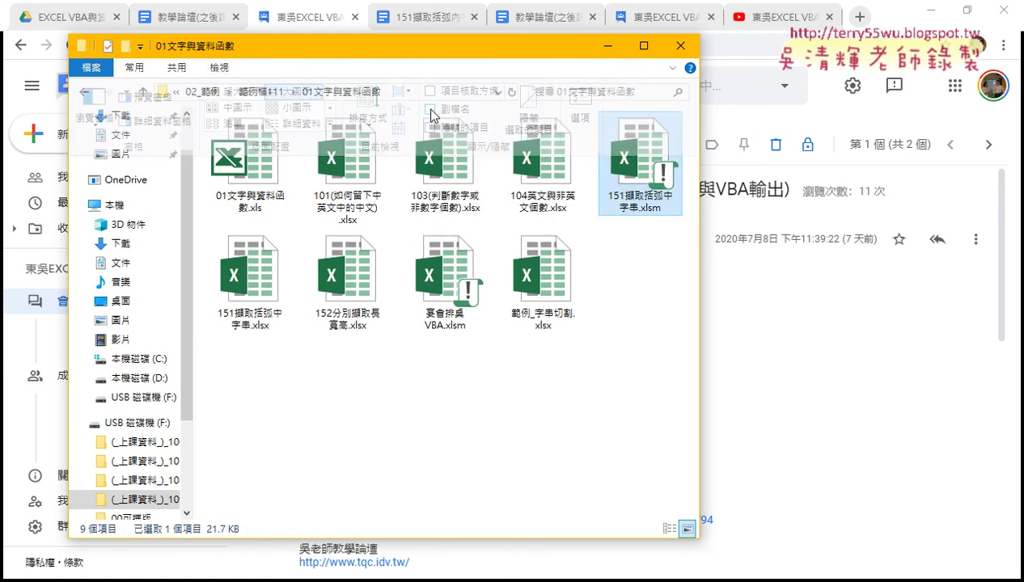
click(253, 332)
mouse_move(255, 333)
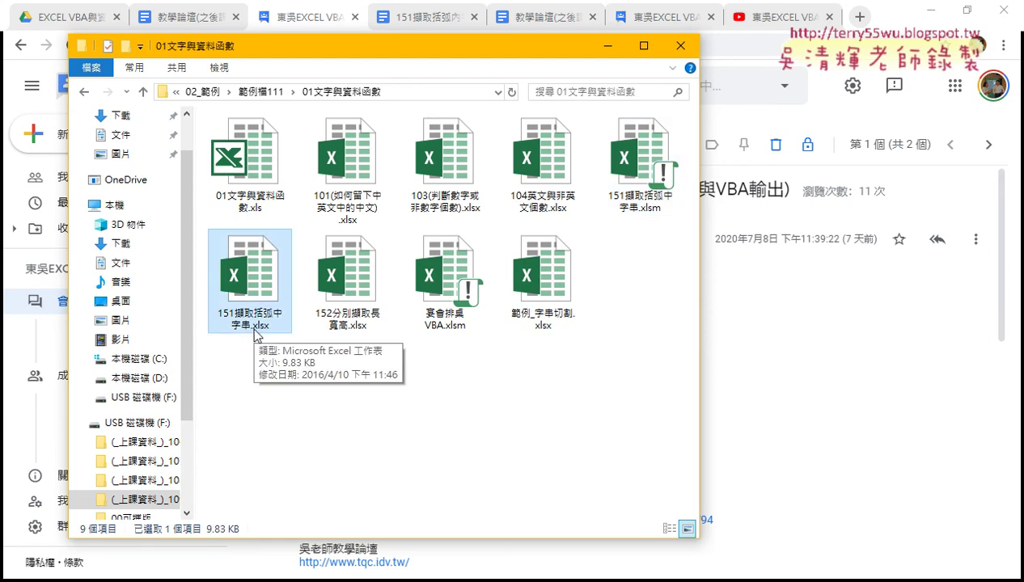
click(661, 213)
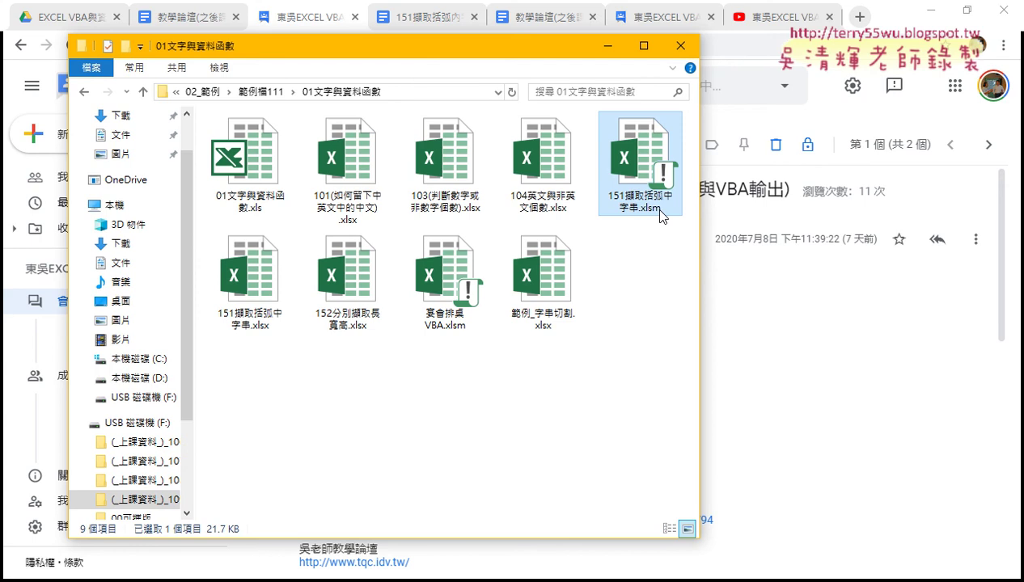
double_click(661, 212)
Step: Underline the .xlsx and .xlsm extensions, then clear the handwritten marks
drag(273, 330, 249, 330)
drag(663, 214, 639, 215)
key(Escape)
Step: Open 151擷取括弧中字串.xlsm in Excel and point out the 啟用內容 button with arrows
double_click(640, 184)
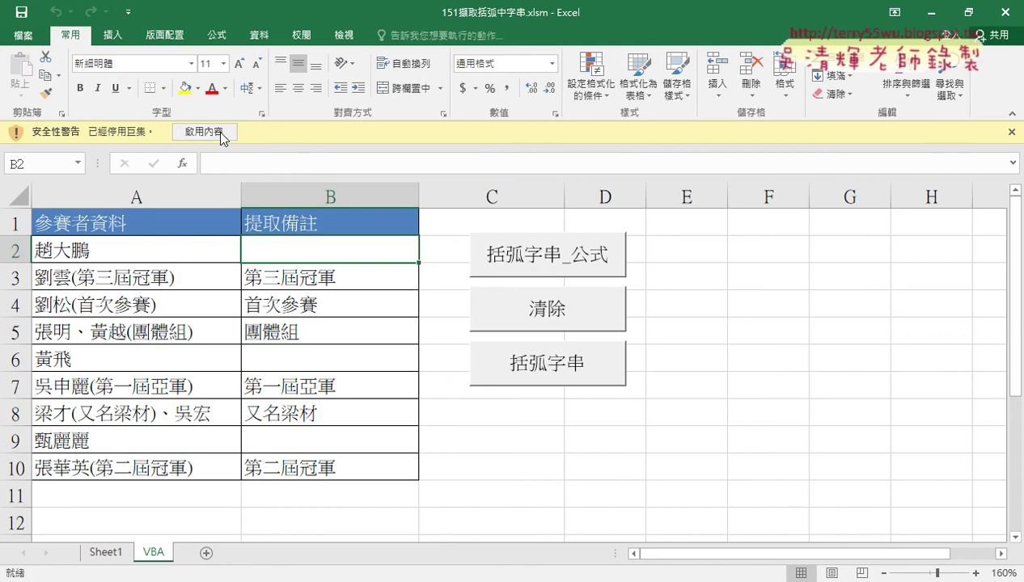
click(208, 132)
drag(242, 155, 238, 143)
mouse_move(343, 244)
mouse_down()
mouse_move(248, 138)
mouse_move(259, 160)
mouse_move(295, 138)
mouse_up()
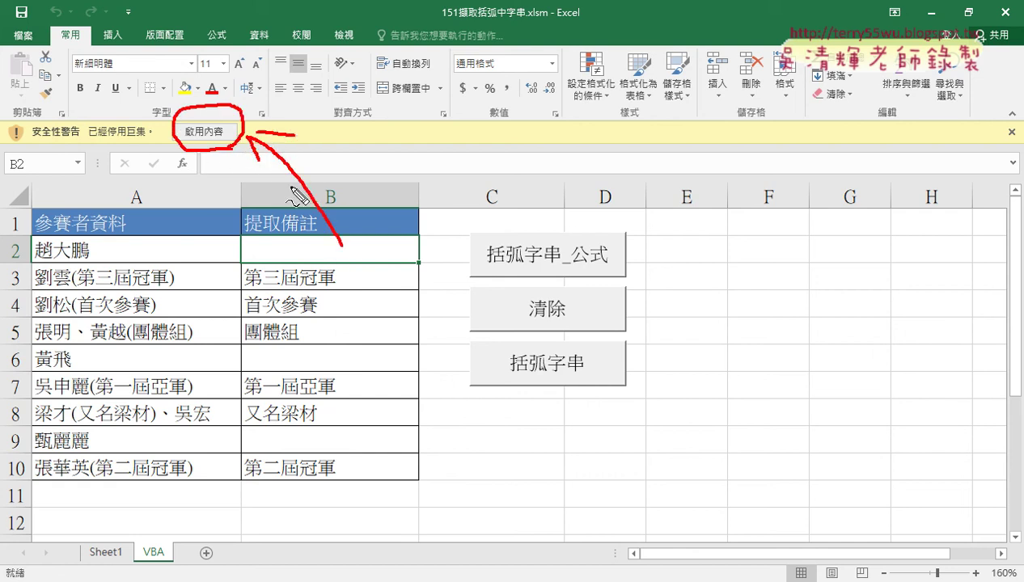
key(Escape)
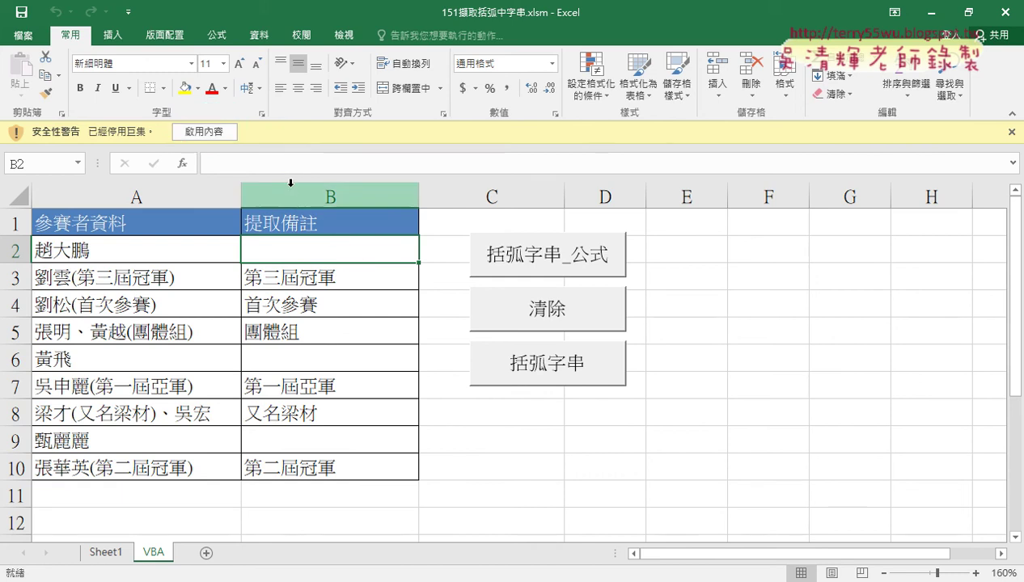
click(203, 131)
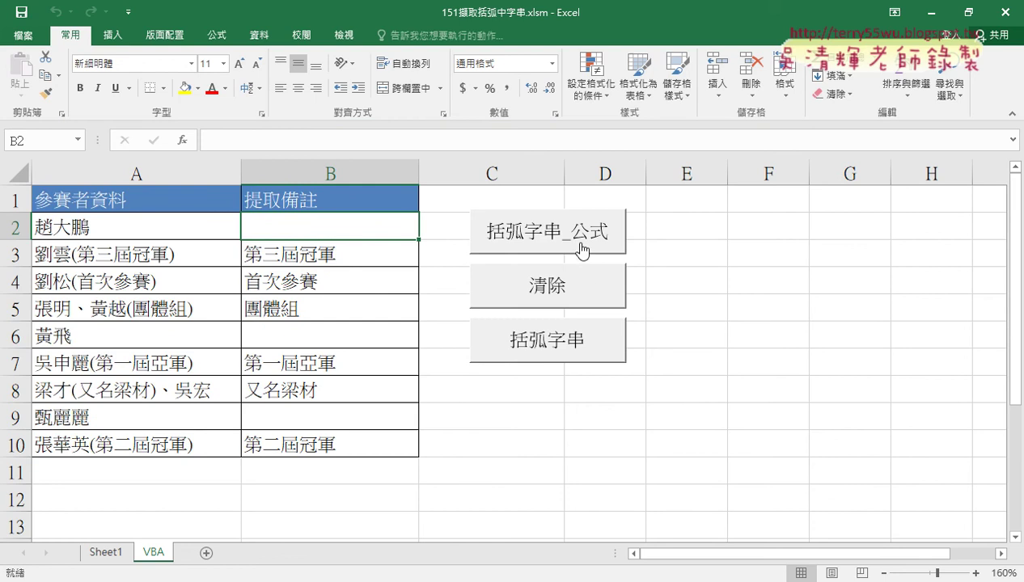
click(541, 292)
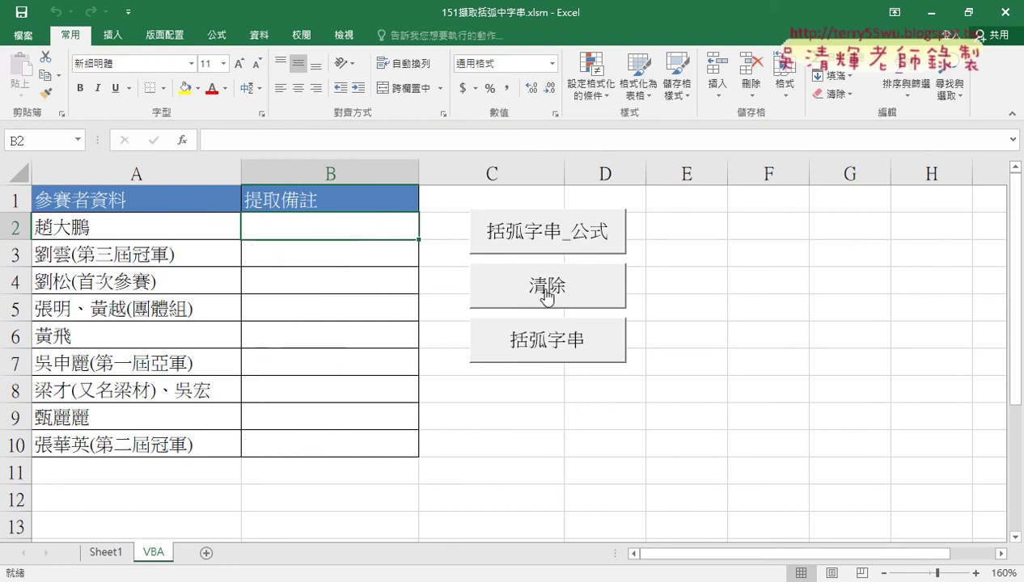
click(540, 240)
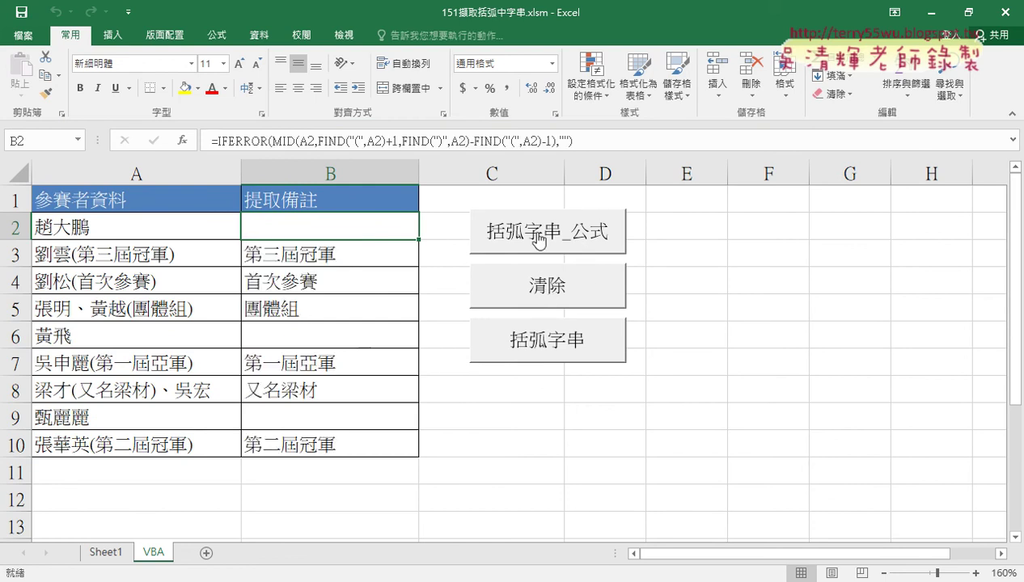
click(345, 252)
click(340, 227)
click(340, 252)
click(347, 227)
mouse_move(574, 150)
mouse_down()
mouse_move(243, 158)
mouse_move(194, 134)
mouse_move(578, 128)
mouse_move(570, 156)
mouse_up()
mouse_move(187, 156)
mouse_down()
mouse_move(233, 214)
mouse_move(226, 238)
mouse_up()
drag(354, 251, 338, 223)
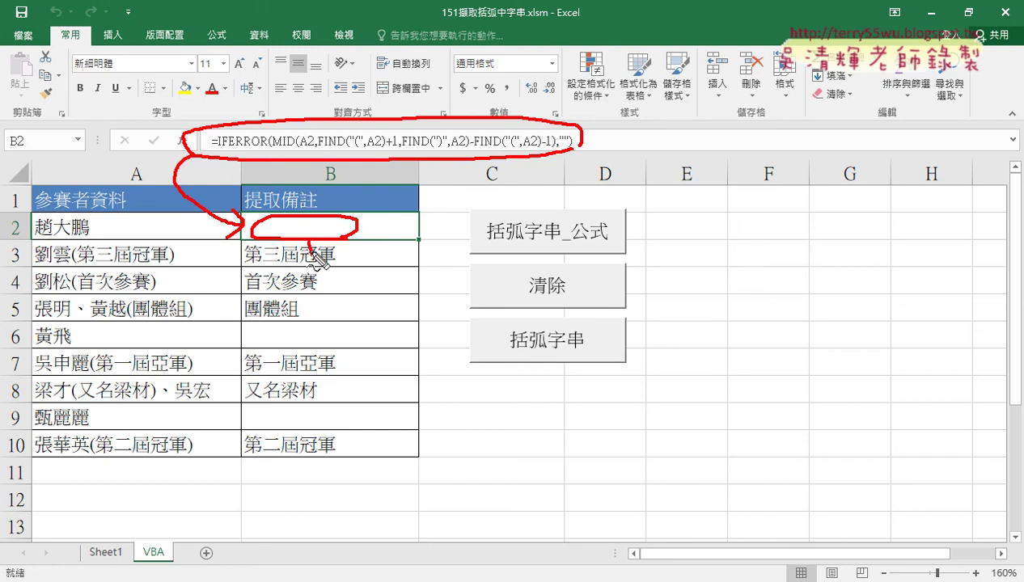
drag(308, 240, 325, 321)
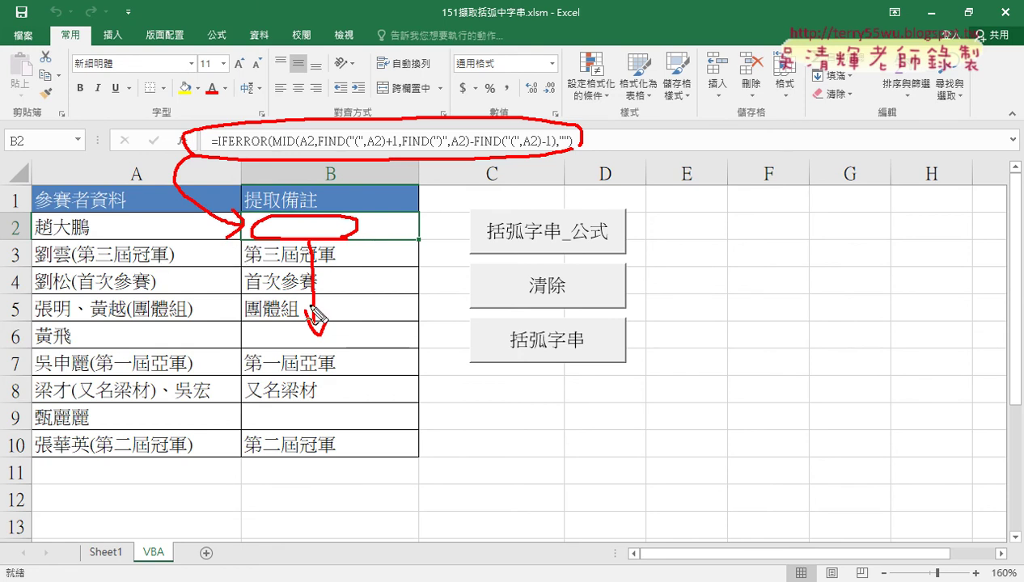
drag(28, 214, 18, 240)
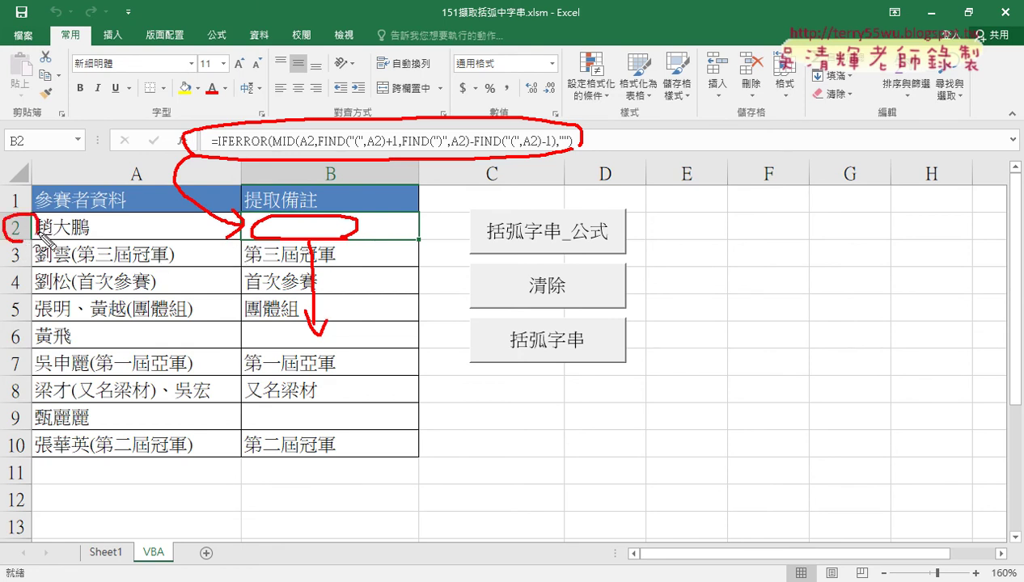
drag(37, 427, 25, 458)
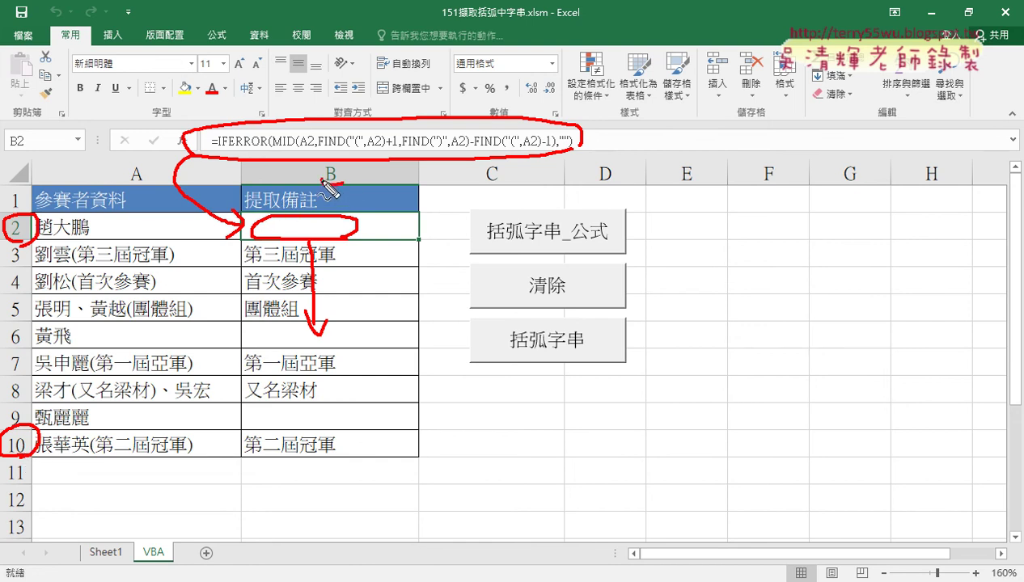
drag(321, 171, 346, 180)
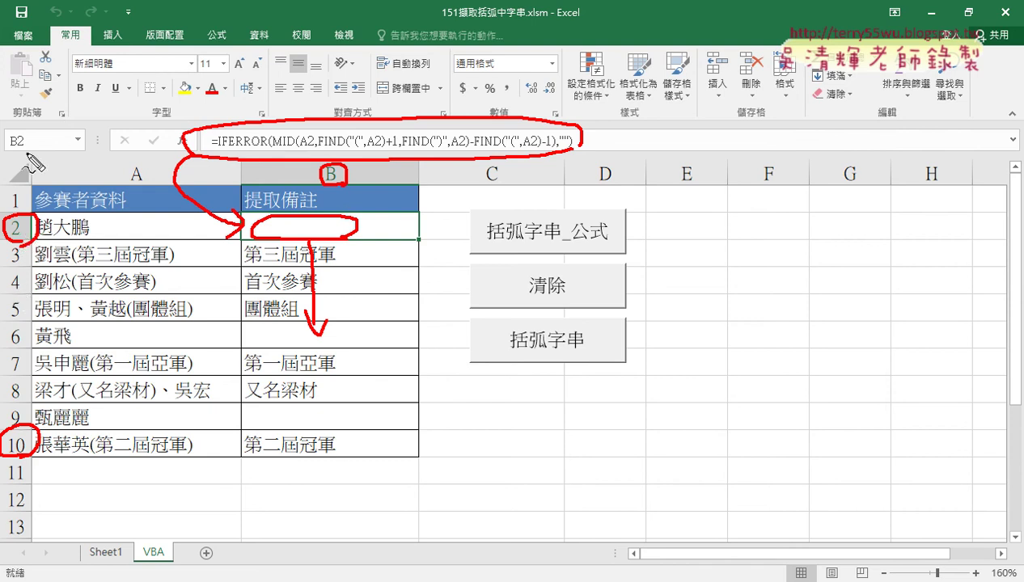
mouse_move(48, 111)
mouse_down()
mouse_move(63, 115)
mouse_move(56, 159)
mouse_up()
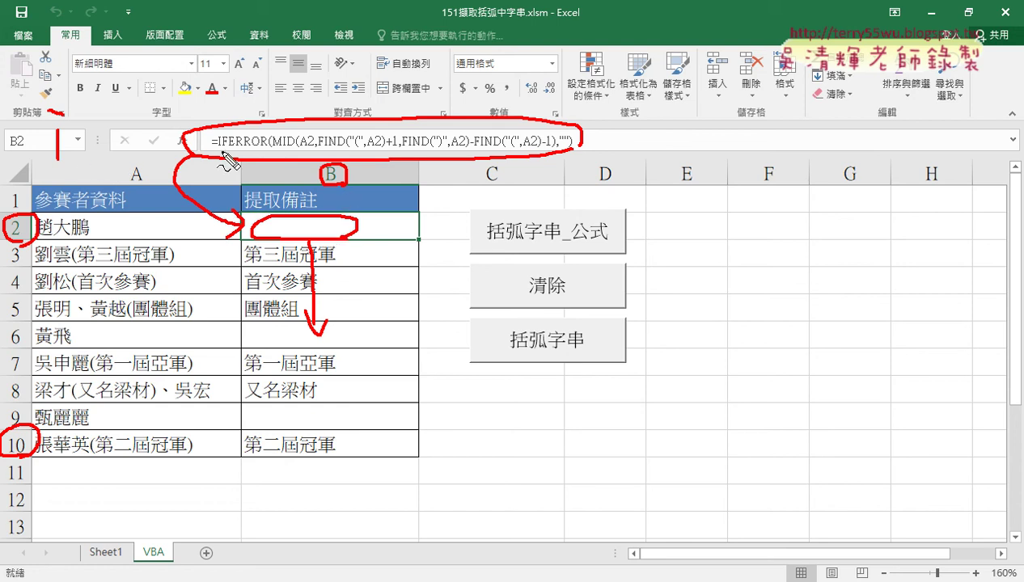
drag(197, 143, 212, 142)
drag(350, 59, 377, 110)
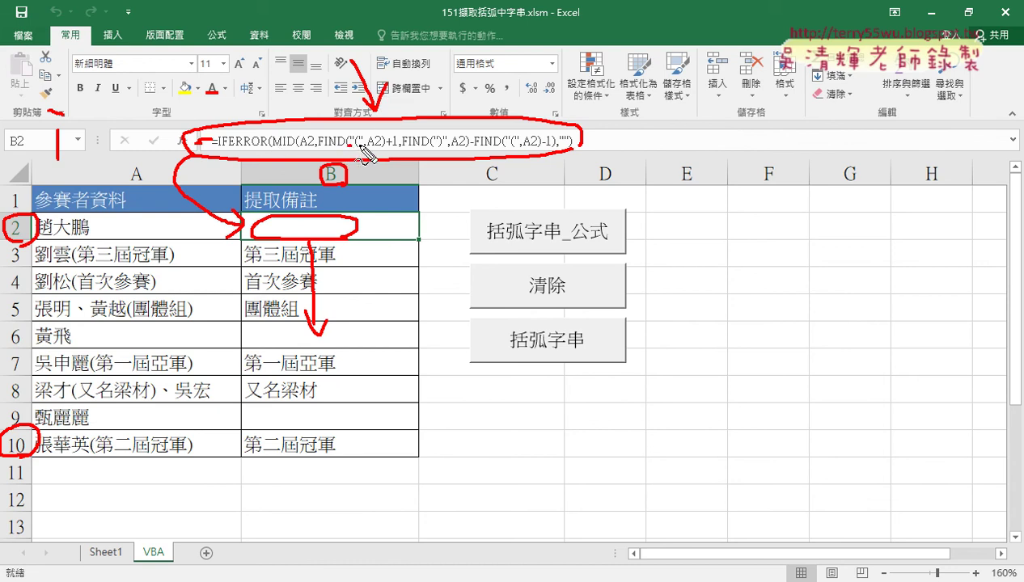
drag(431, 144, 452, 144)
drag(300, 149, 310, 149)
drag(521, 150, 537, 148)
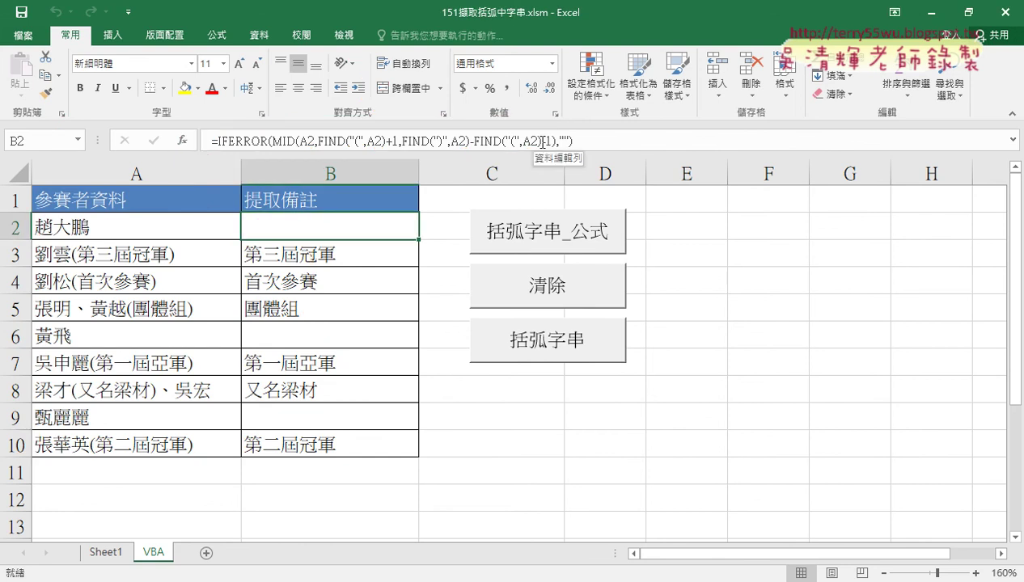
click(536, 292)
click(543, 255)
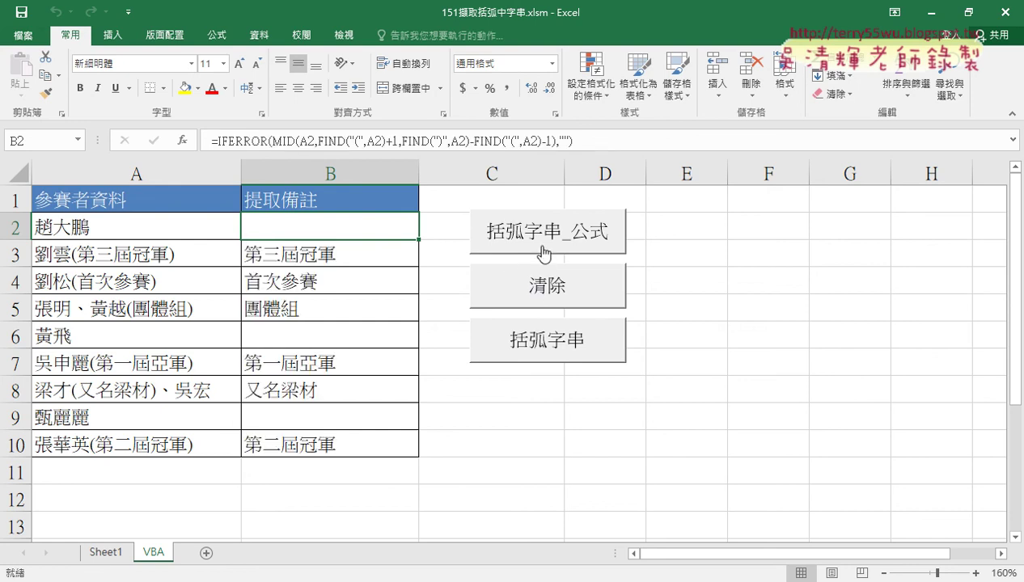
click(542, 291)
click(554, 246)
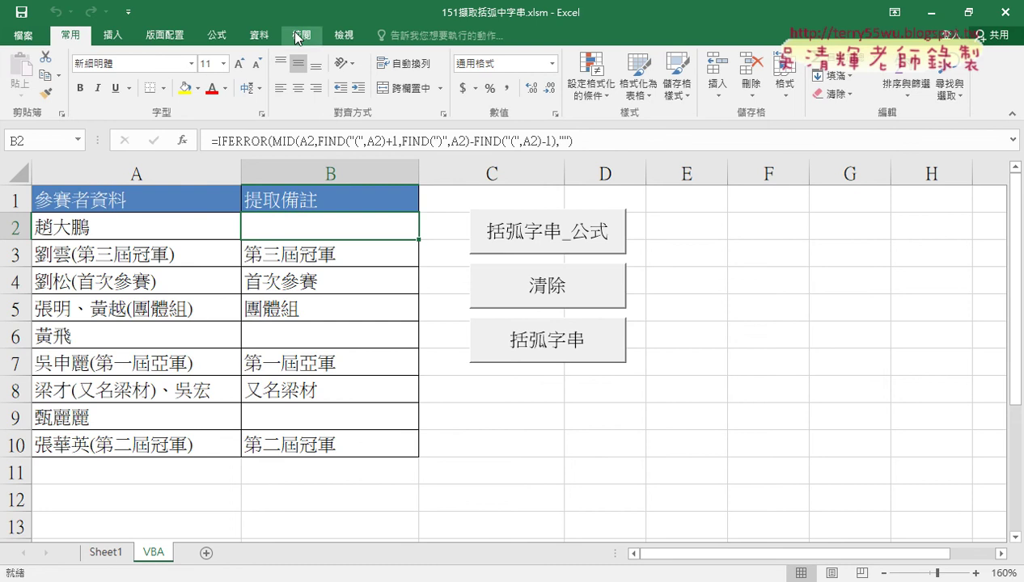
Step: Enable the 開發人員 tab in Excel's ribbon via Customize Ribbon options
click(128, 12)
click(170, 286)
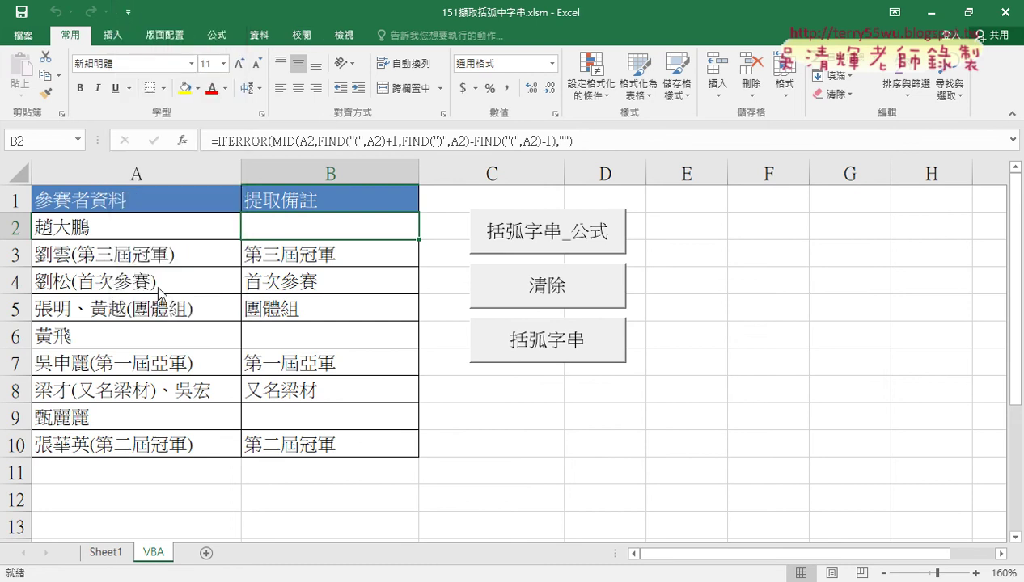
click(228, 194)
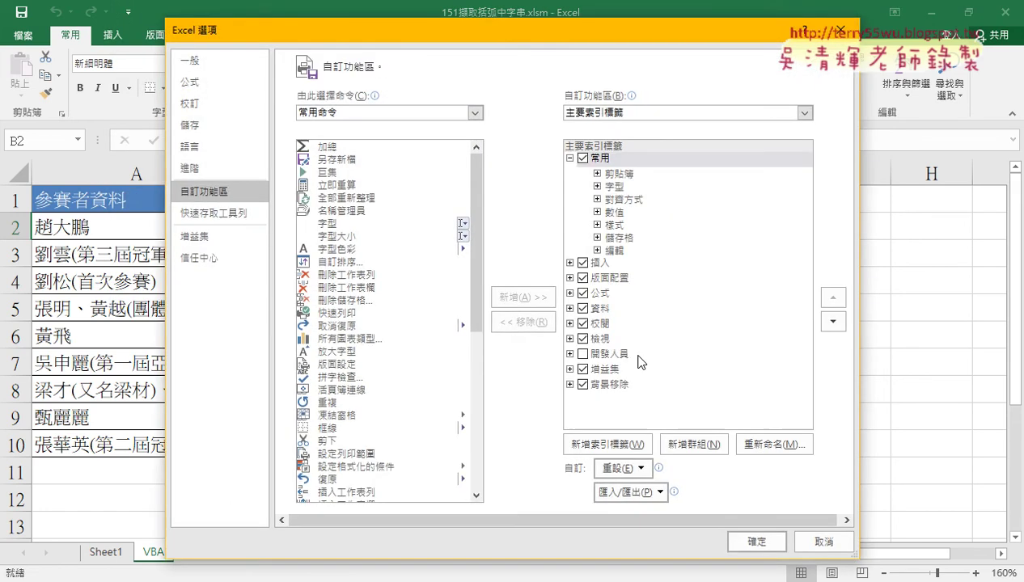
click(582, 353)
click(757, 542)
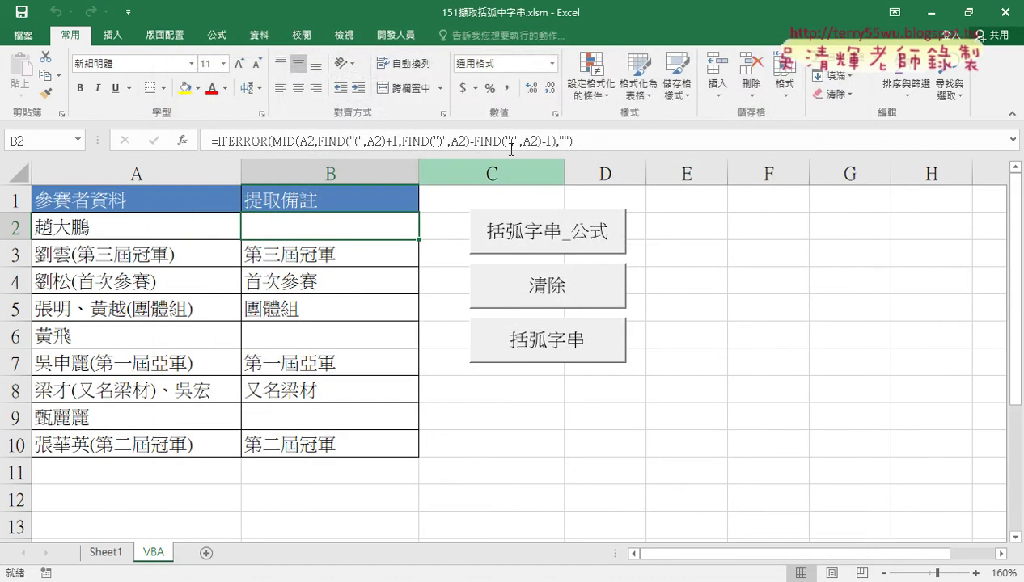
Step: Open the Visual Basic editor and display Module1's code full size
click(395, 35)
click(46, 85)
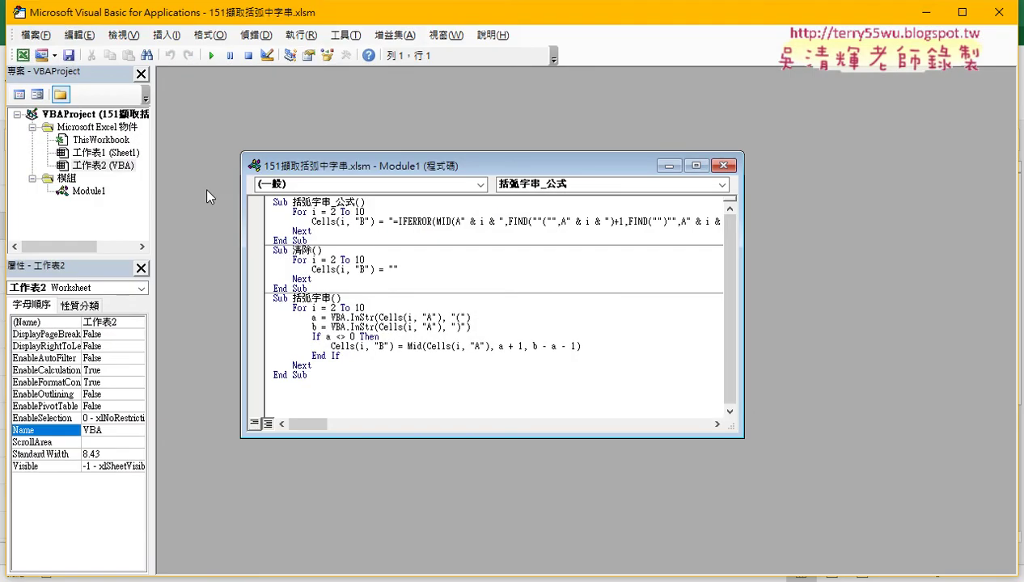
double_click(323, 174)
click(88, 192)
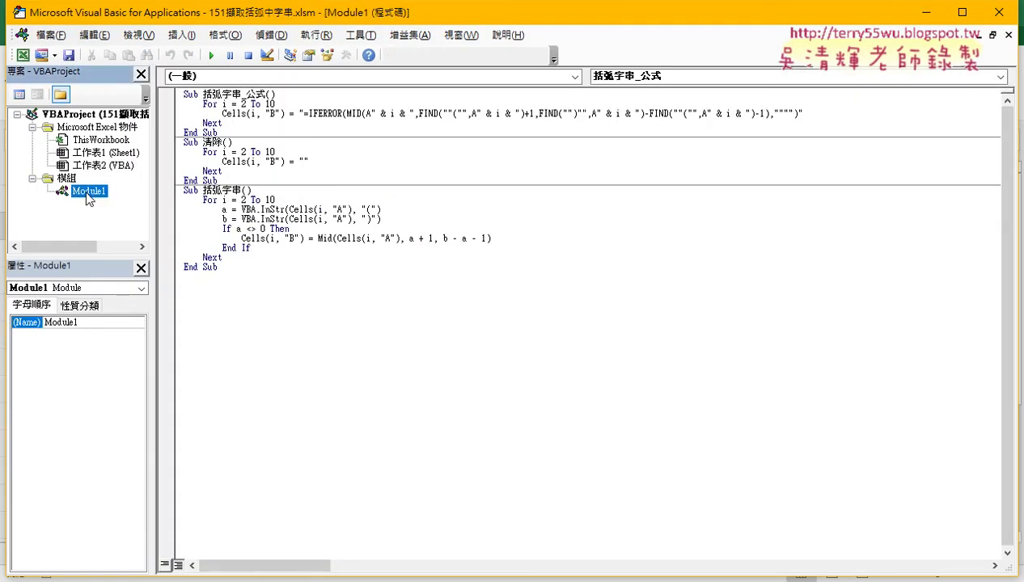
Step: Delete the code after Sub 括弧字串_公式, shrink the editor window, and add End Sub
mouse_move(184, 95)
mouse_down()
mouse_move(267, 95)
mouse_move(296, 290)
mouse_up()
key(Delete)
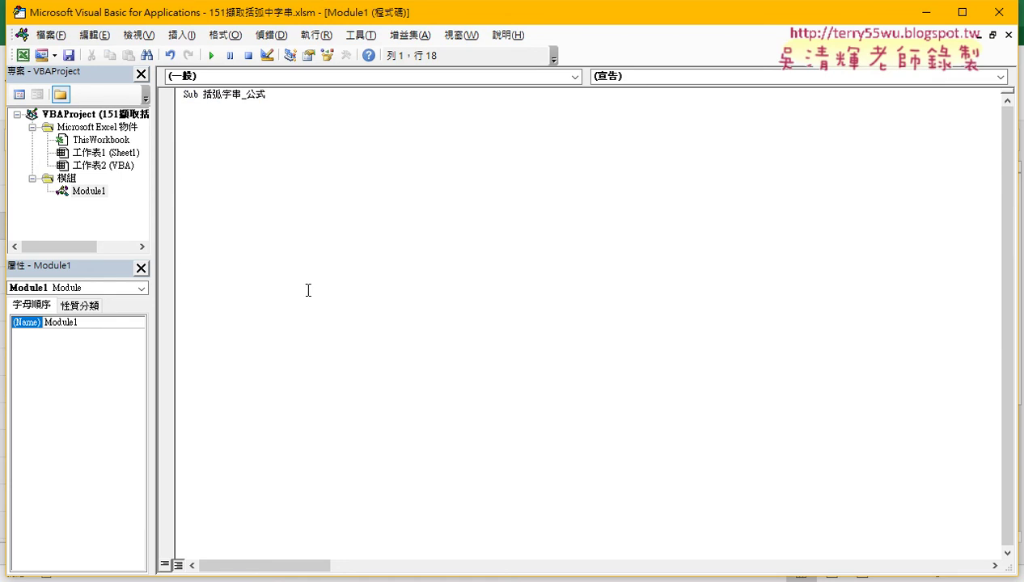
drag(399, 10, 429, 255)
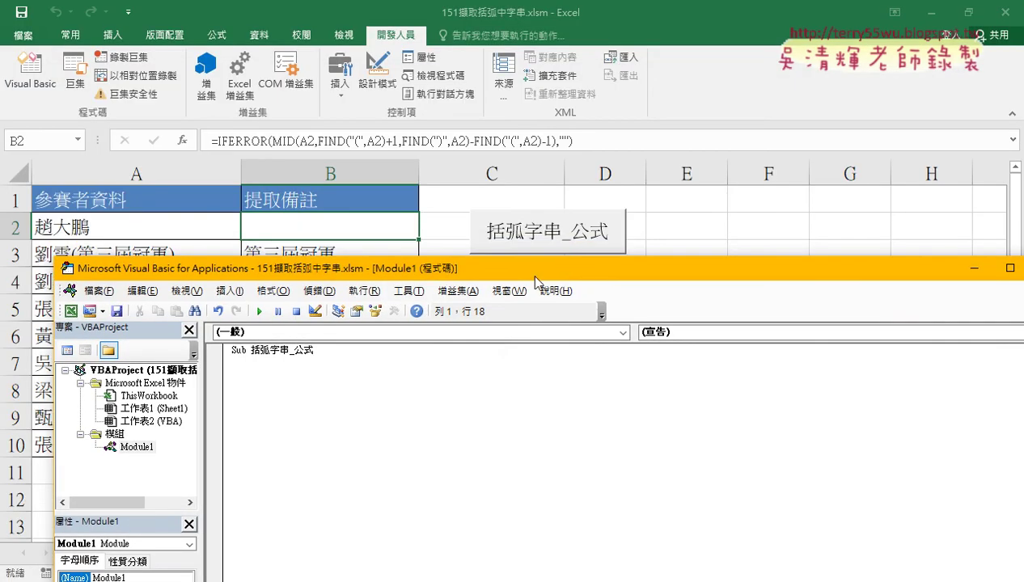
key(Return)
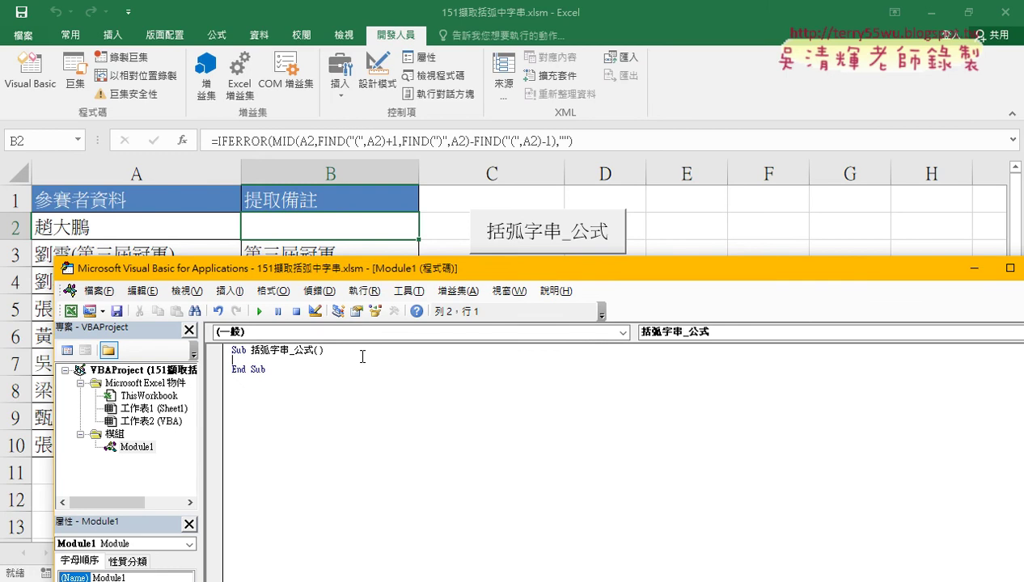
Step: Set the code font size to 12 on the 撰寫風格 tab of Tools > Options
click(410, 291)
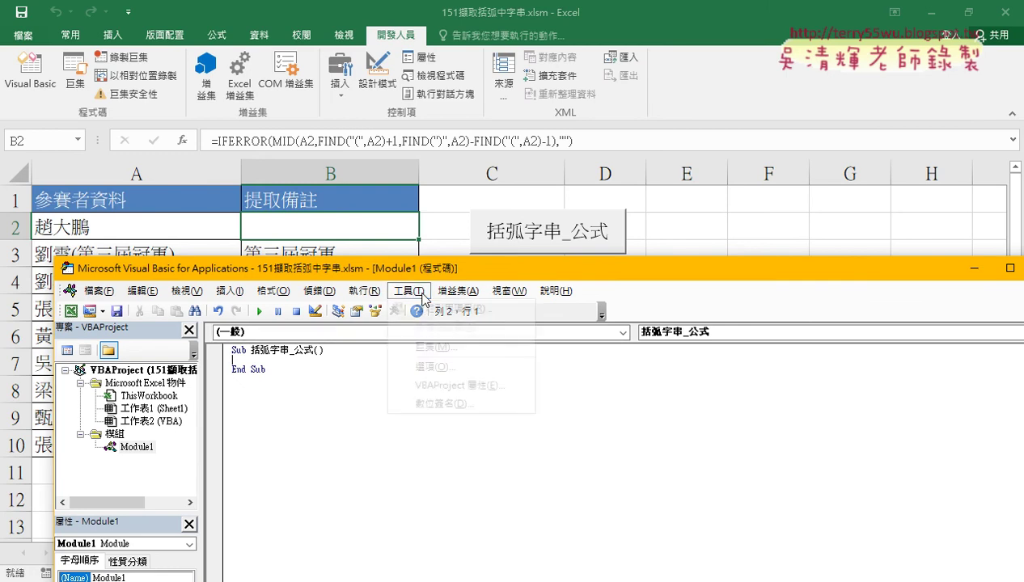
click(440, 369)
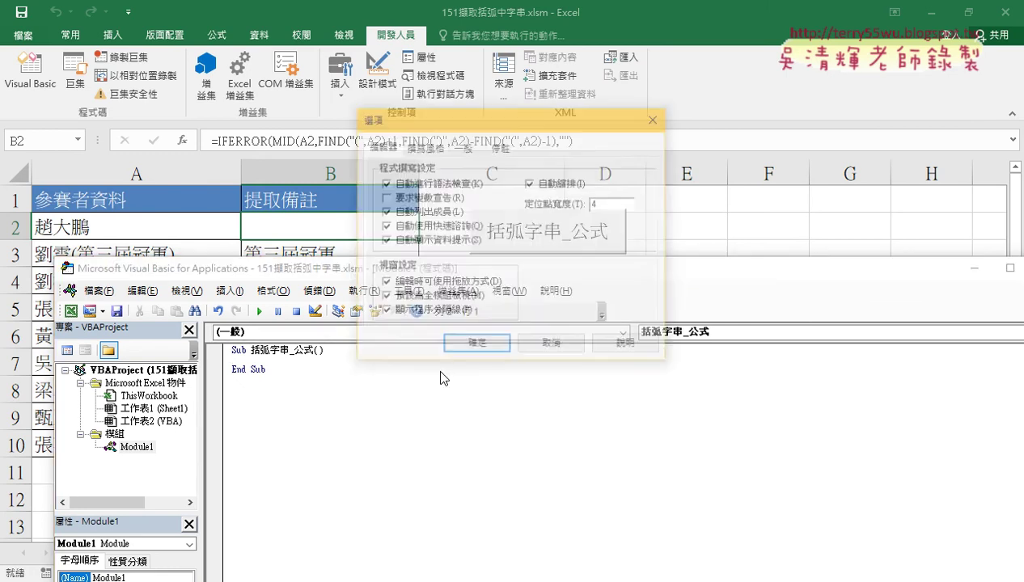
click(423, 145)
click(596, 218)
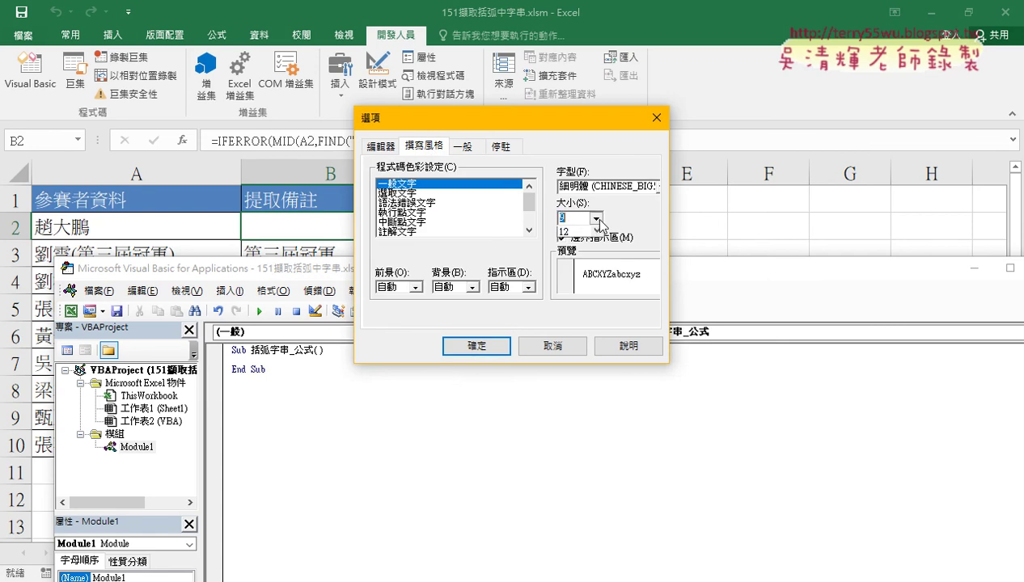
click(572, 259)
click(476, 345)
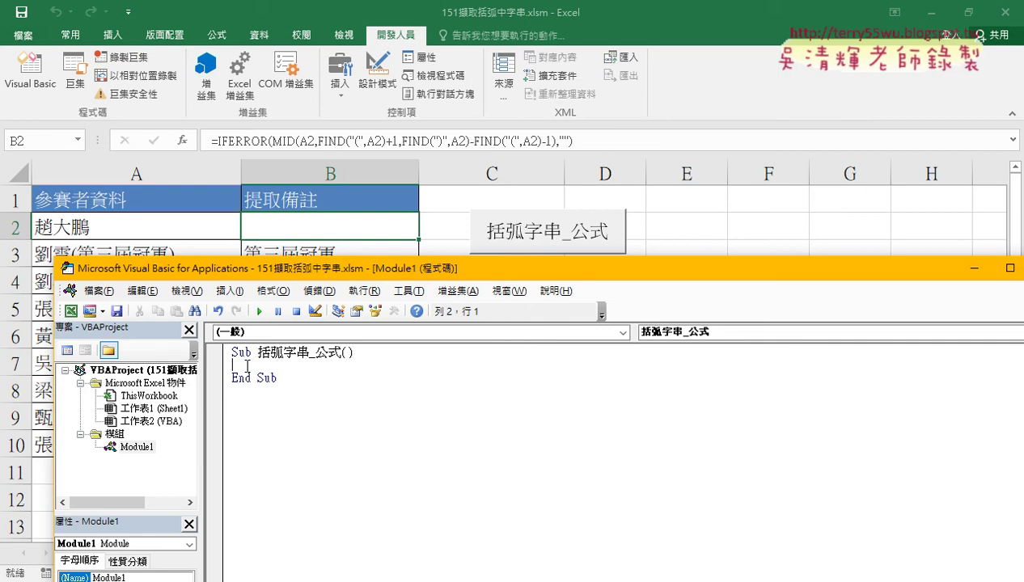
Step: Restore the deleted macros and highlight the For i = 2 To 10 … Next loop
key(ctrl+z)
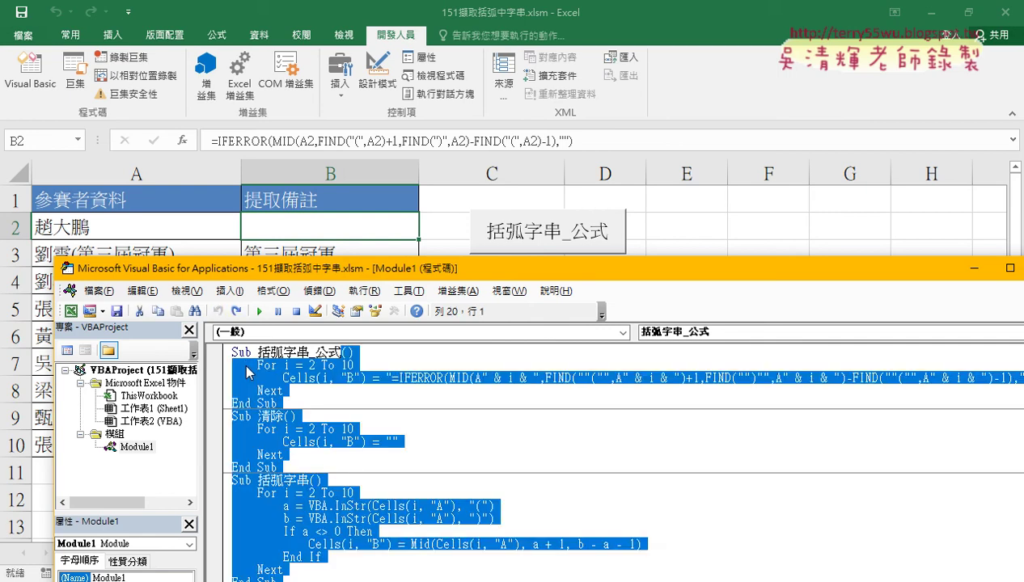
click(251, 366)
drag(256, 365, 370, 365)
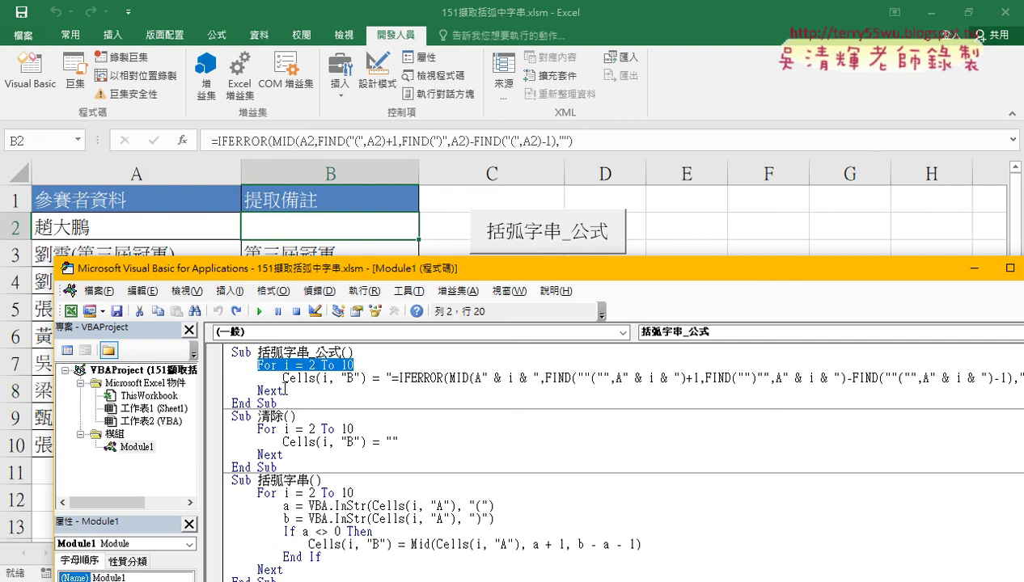
double_click(271, 390)
Step: Highlight Cells(i, "B") and the " & i & " row part, trying 2 then undoing
drag(283, 378, 368, 378)
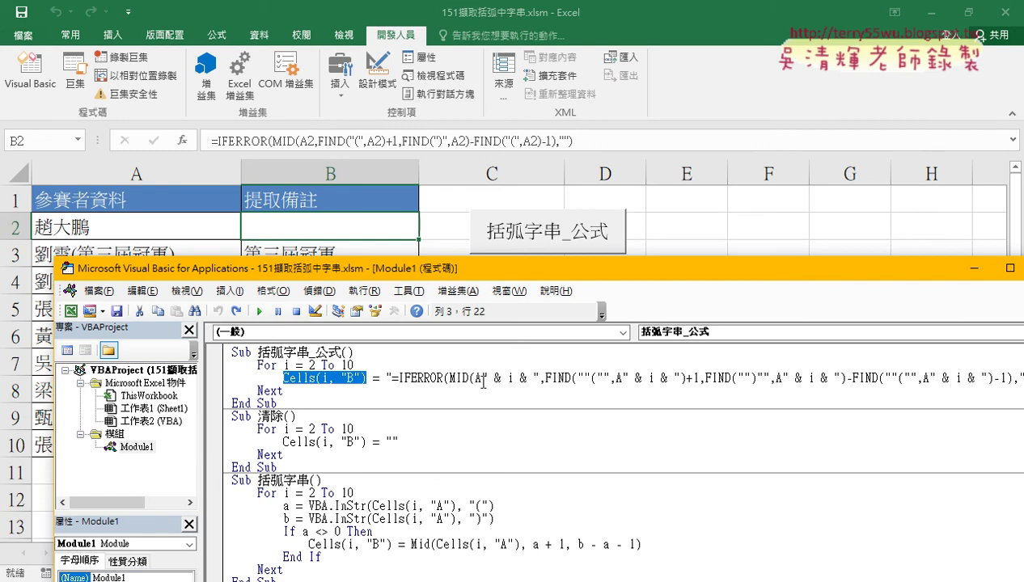
drag(482, 378, 537, 379)
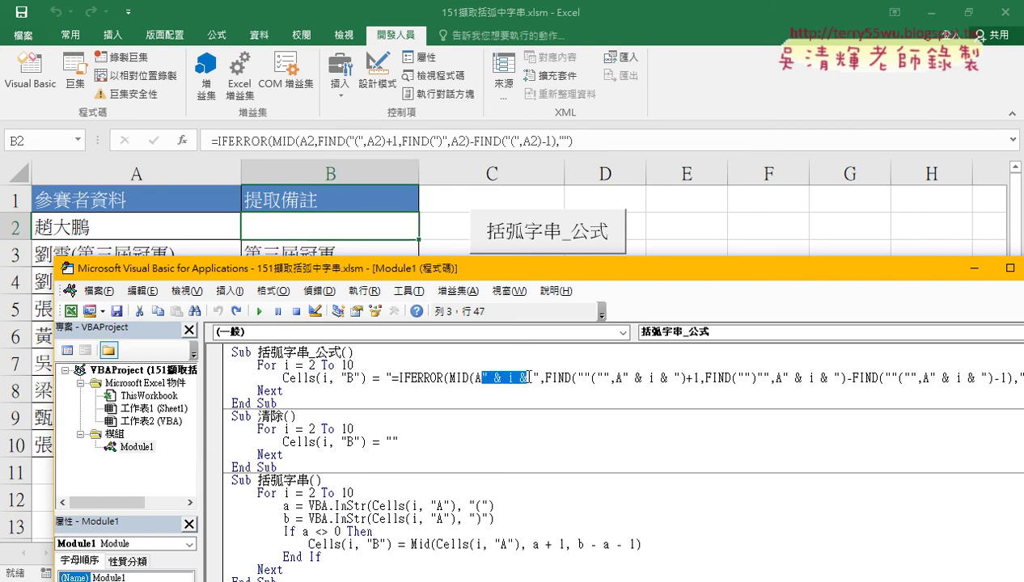
text(2)
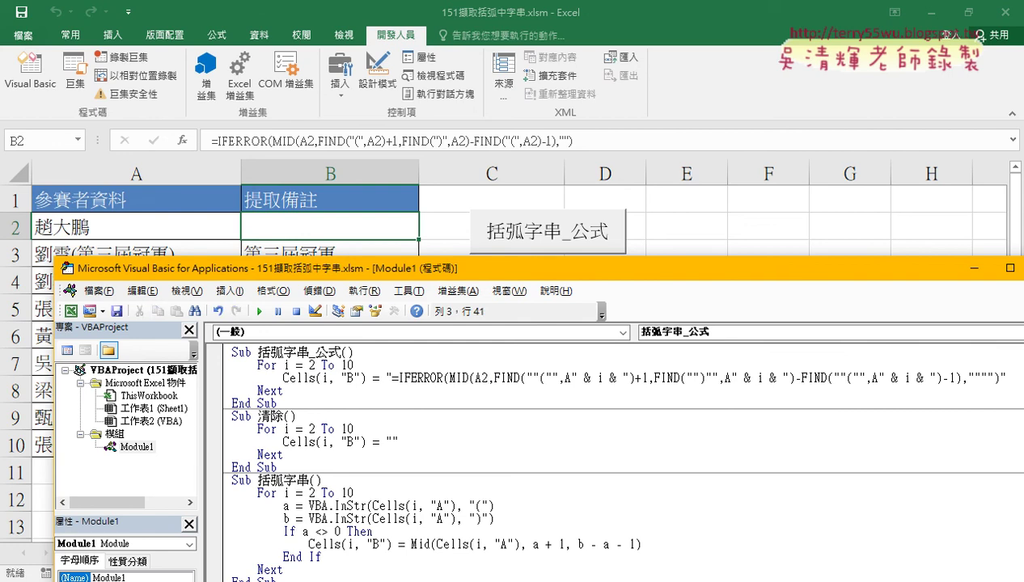
key(ctrl+z)
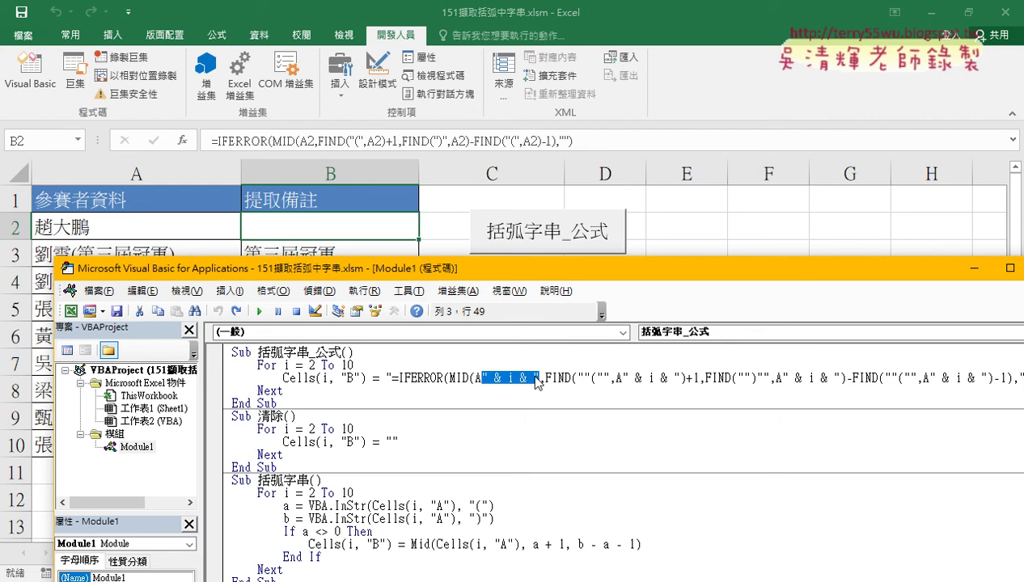
Step: Run the 清除 macro to empty column B, moving the editor to reveal the sheet
drag(521, 267, 521, 313)
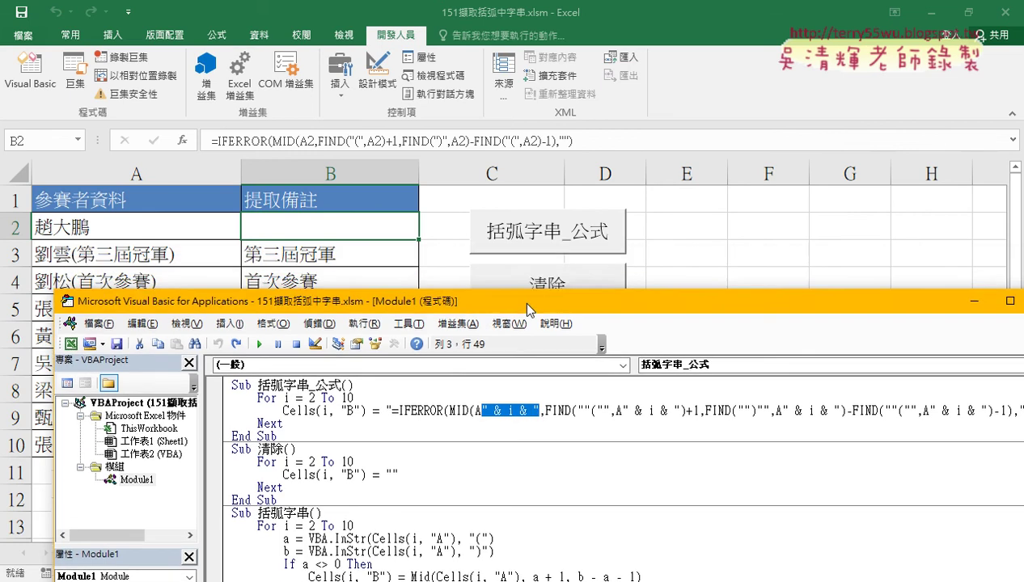
click(415, 489)
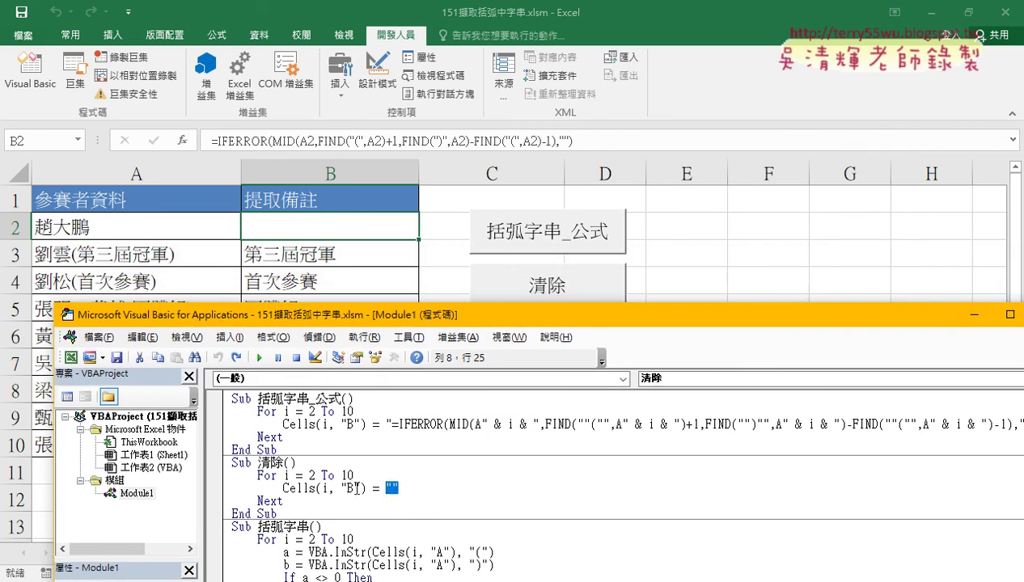
double_click(394, 489)
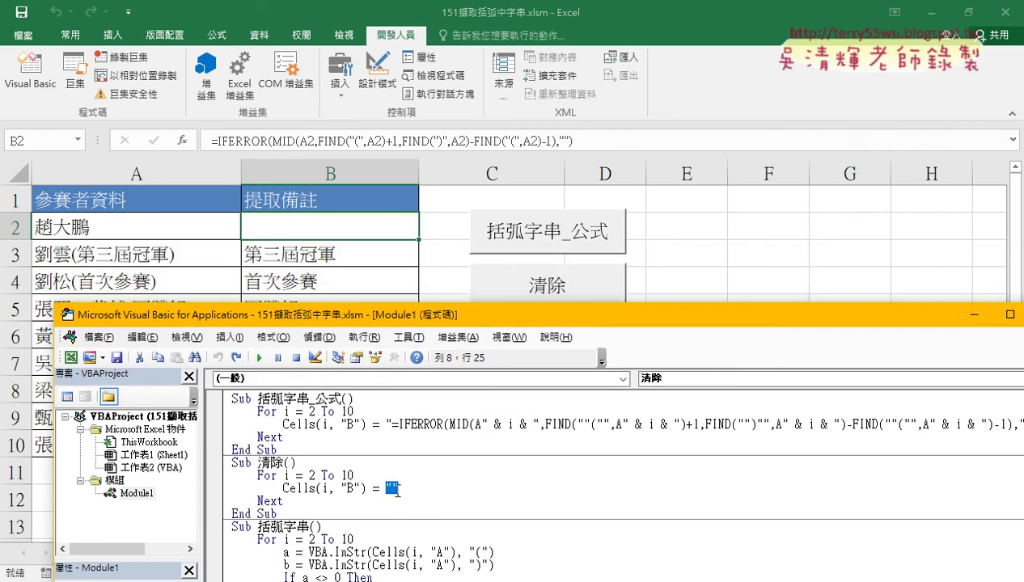
click(331, 489)
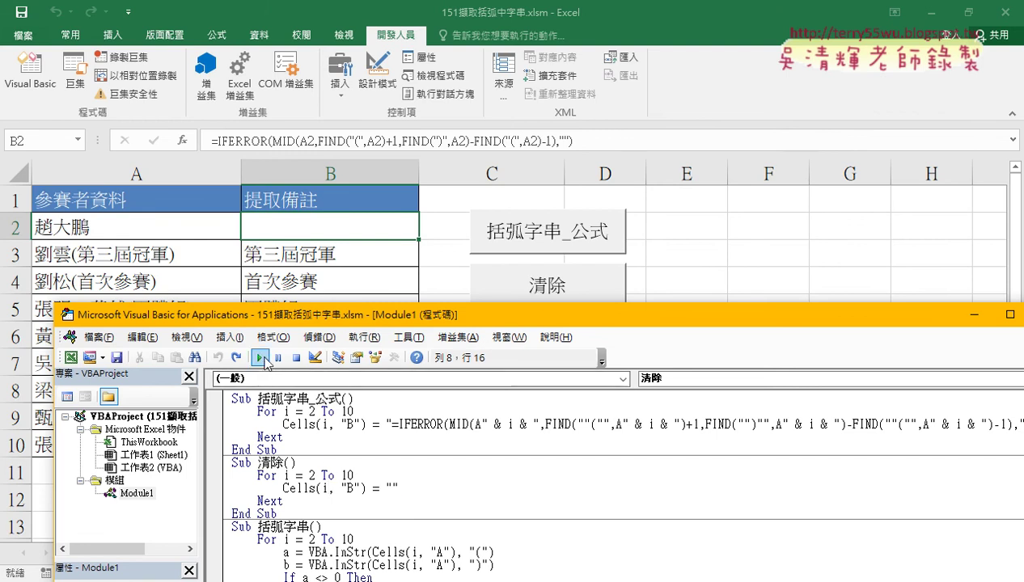
click(265, 361)
drag(313, 314, 644, 194)
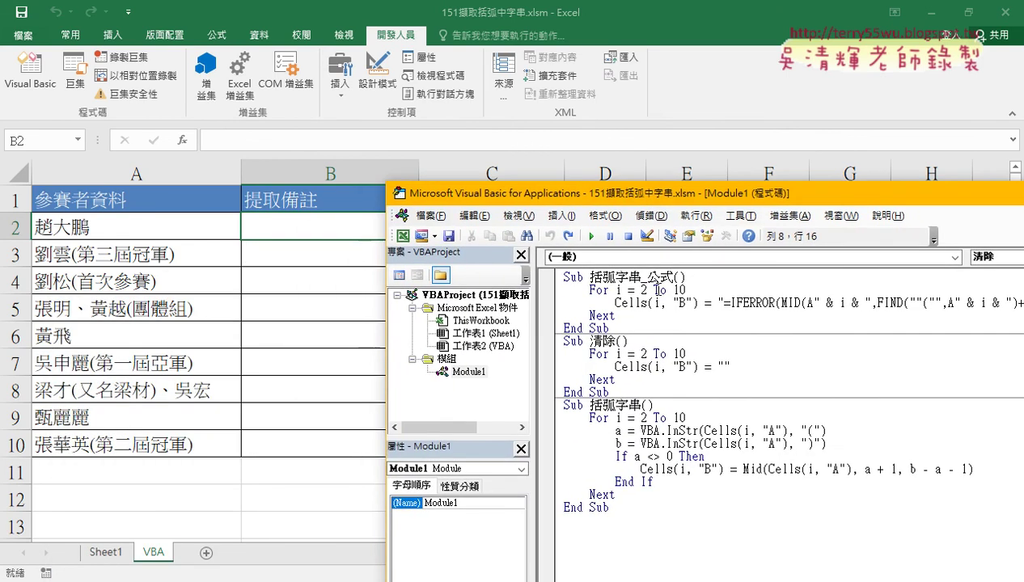
double_click(724, 366)
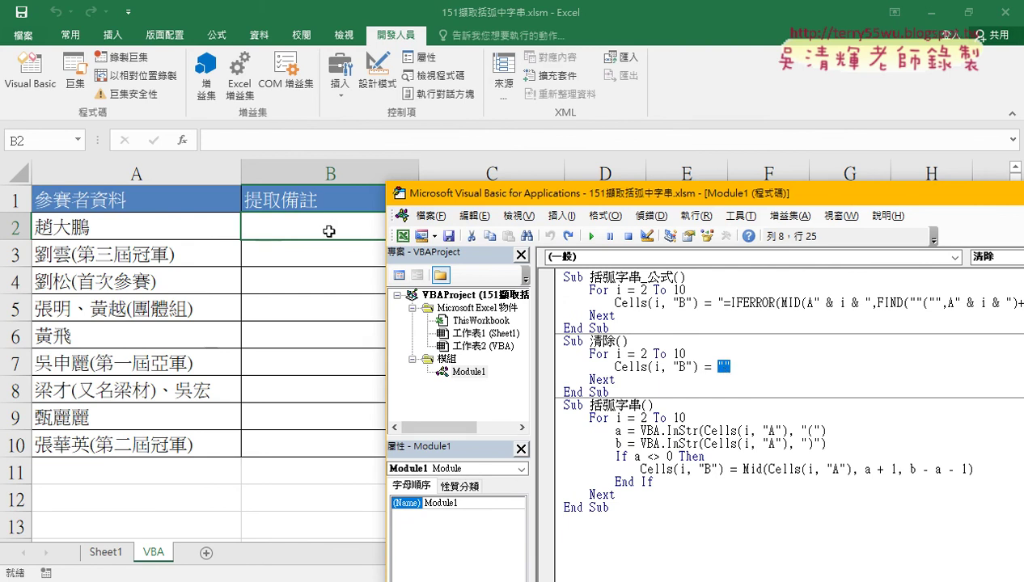
drag(438, 194, 410, 86)
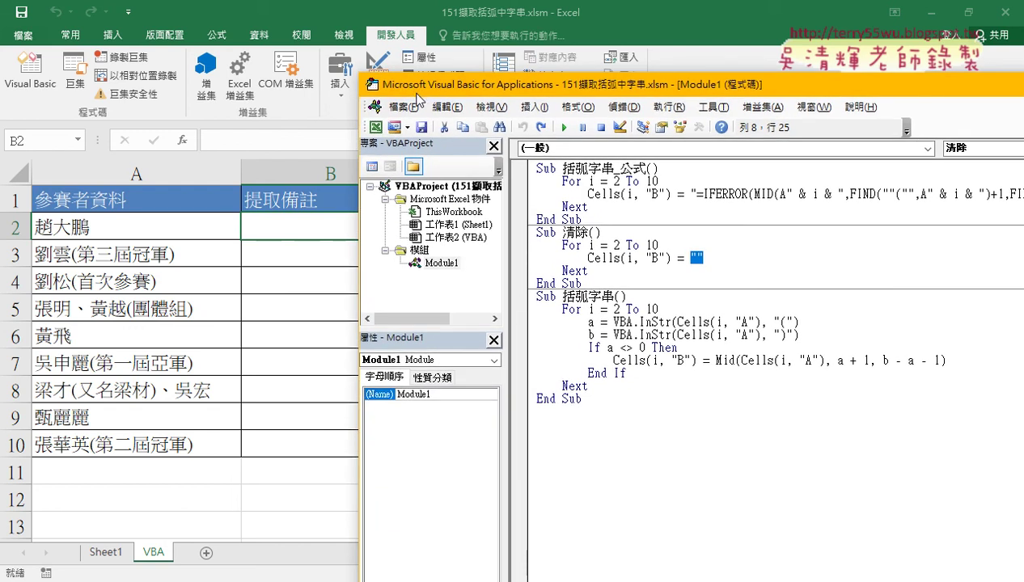
Step: Run 括弧字串 to refill column B, then rerun 清除 and 括弧字串 again
click(692, 193)
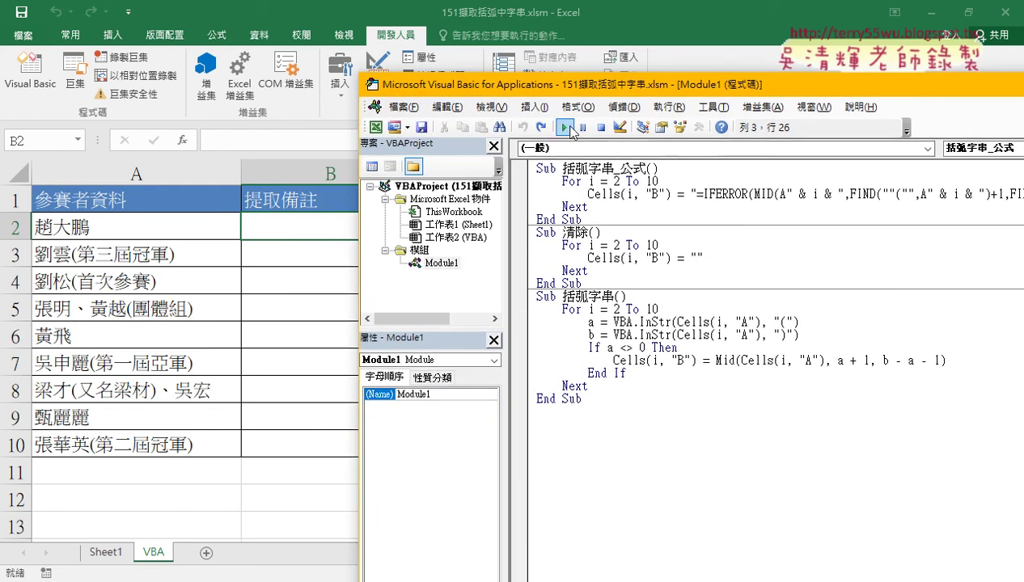
click(565, 127)
mouse_move(411, 90)
mouse_down()
mouse_move(450, 162)
mouse_move(387, 71)
mouse_up()
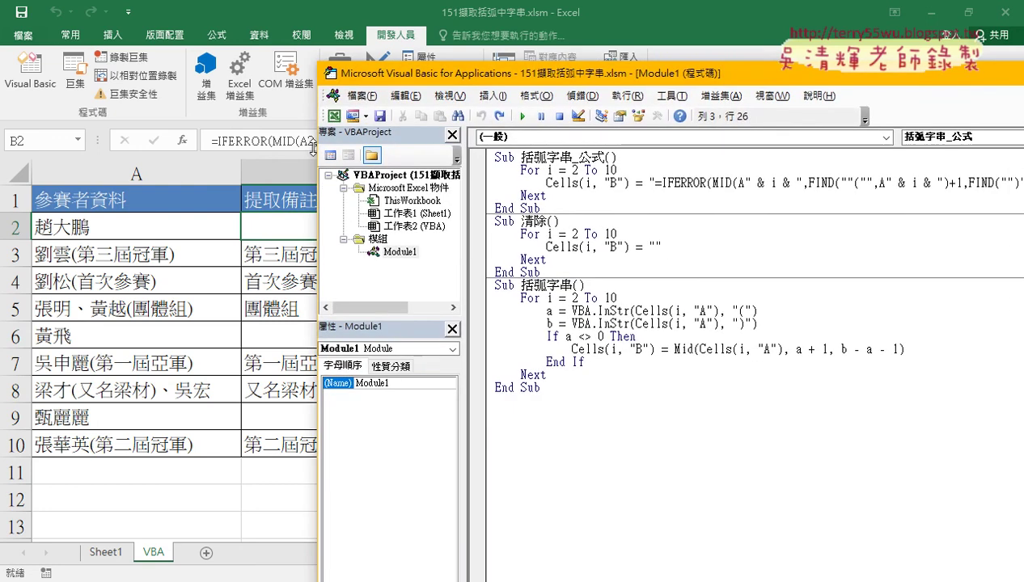
click(571, 323)
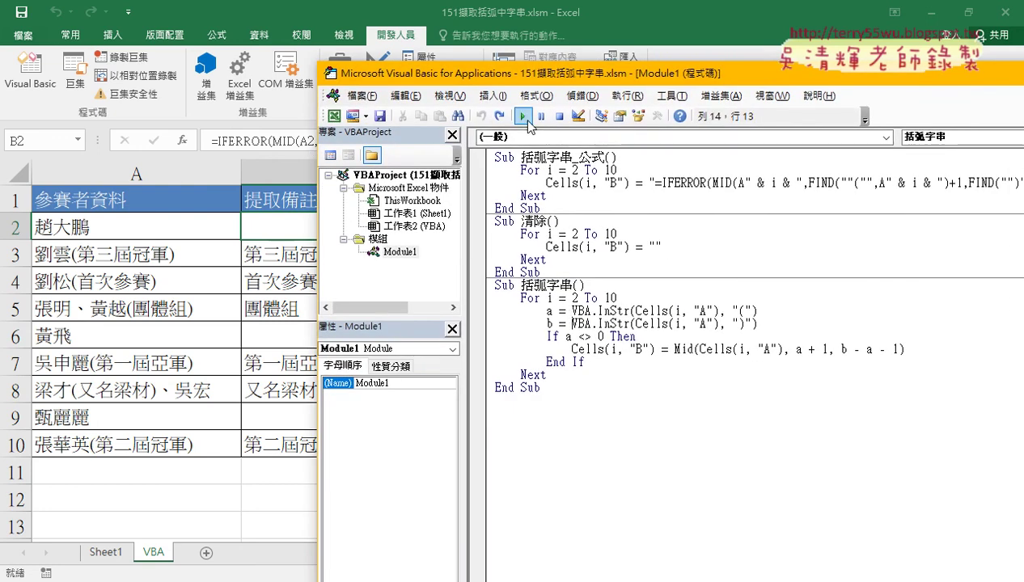
key(Up)
key(Up)
key(Up)
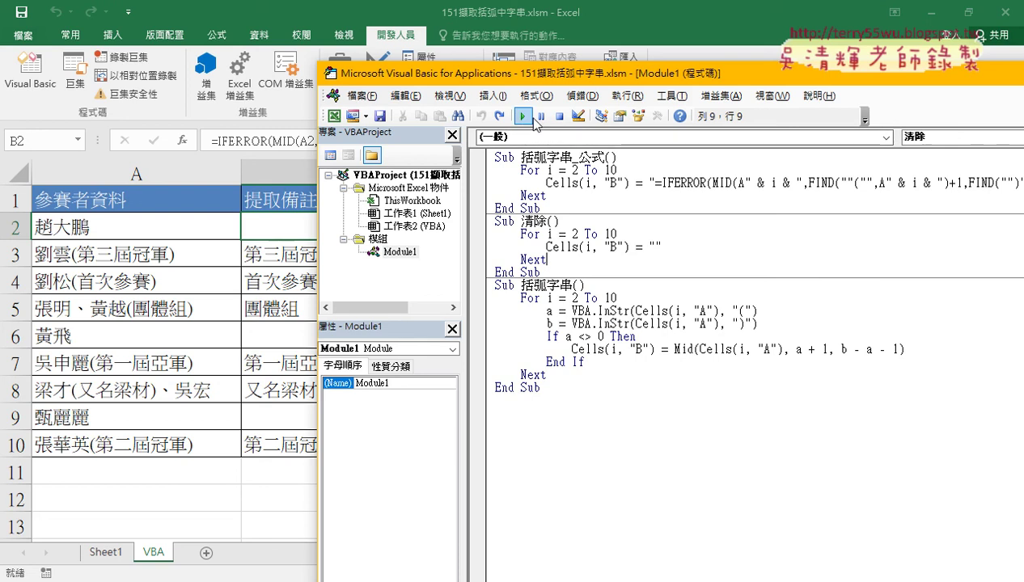
click(524, 116)
click(578, 336)
click(524, 117)
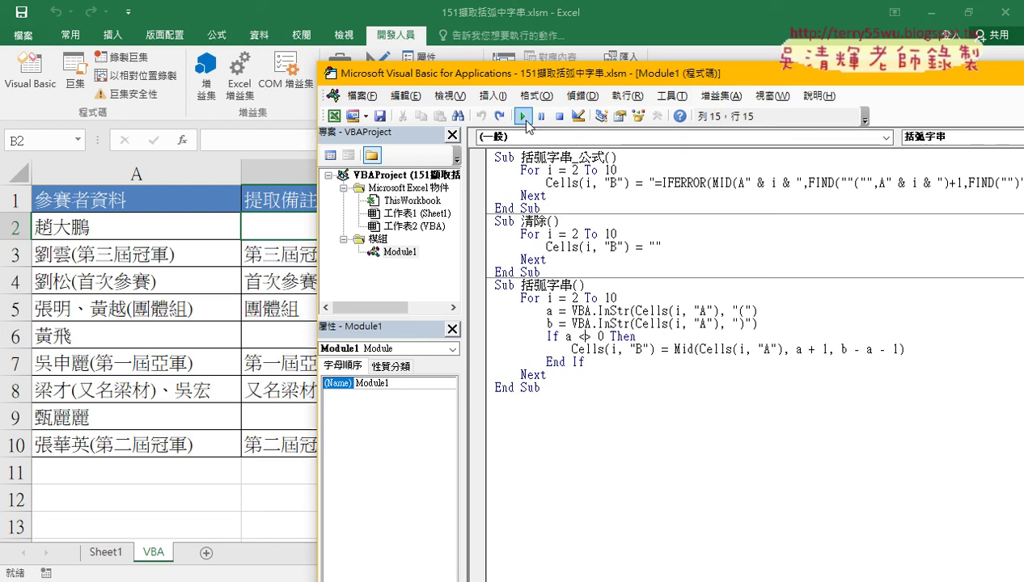
mouse_move(521, 76)
mouse_down()
mouse_move(529, 163)
mouse_move(451, 223)
mouse_up()
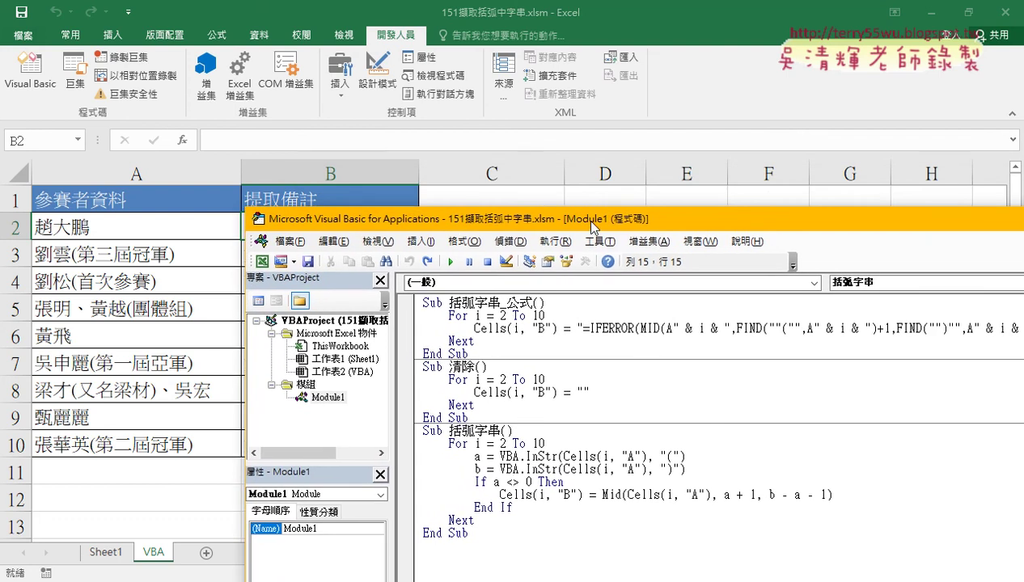
drag(591, 222, 455, 221)
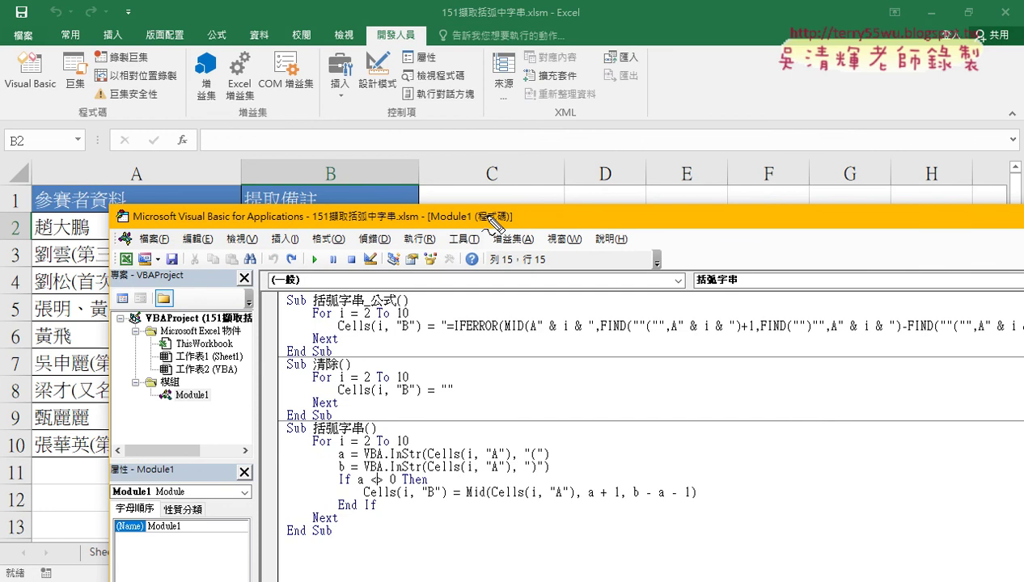
mouse_move(600, 333)
mouse_down()
mouse_move(624, 334)
mouse_move(453, 414)
mouse_move(403, 446)
mouse_move(414, 461)
mouse_up()
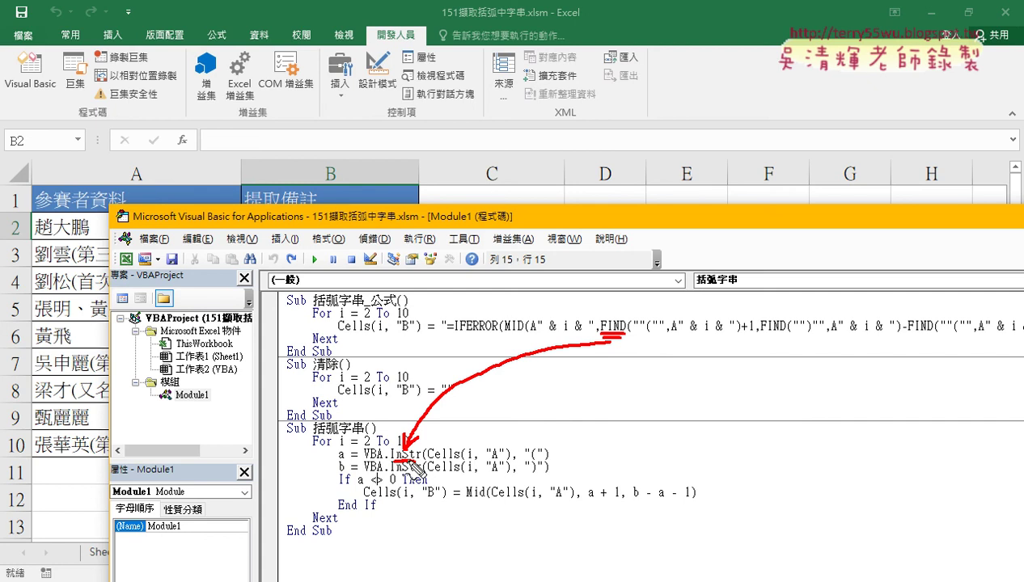
key(Escape)
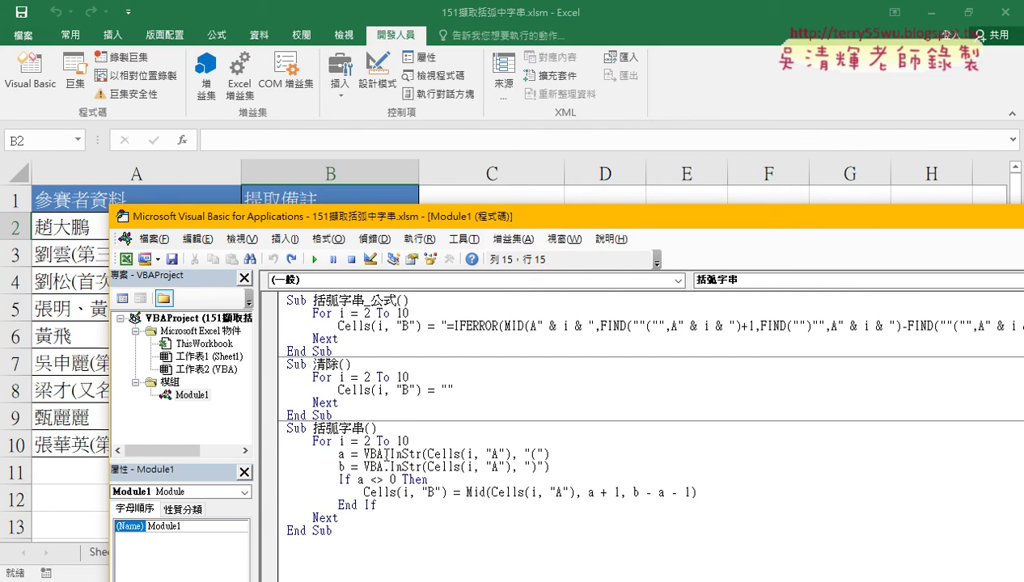
click(407, 454)
Step: Open the InStr help page and highlight its description and return value
key(F1)
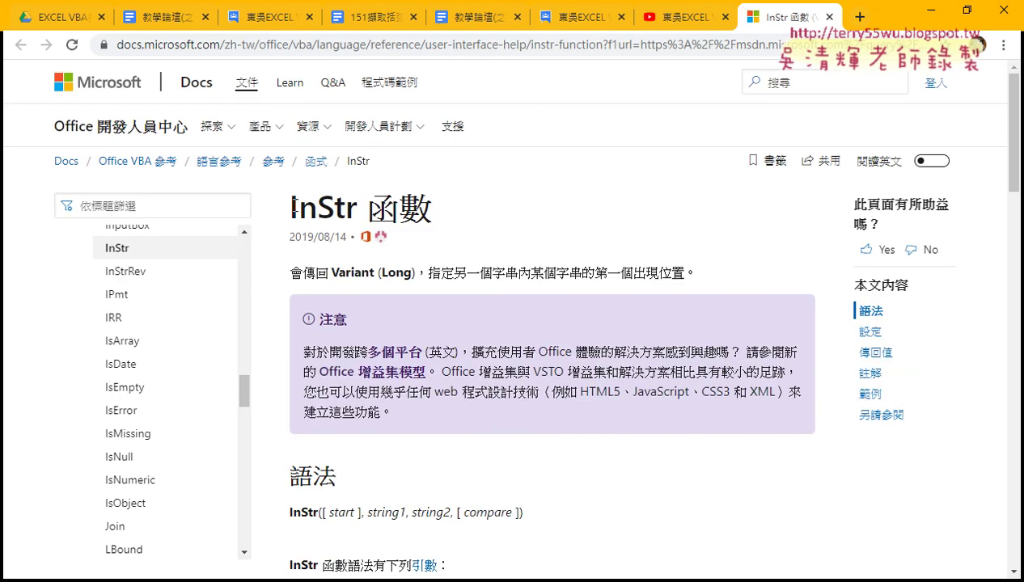
drag(293, 208, 450, 208)
drag(700, 267, 290, 273)
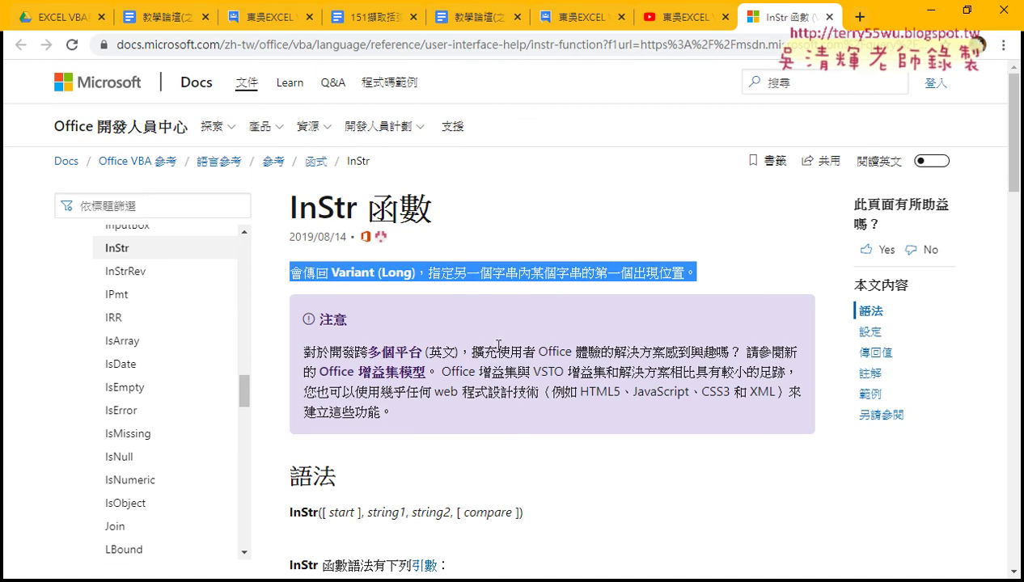
scroll(498, 346, down, 1)
scroll(496, 346, down, 2)
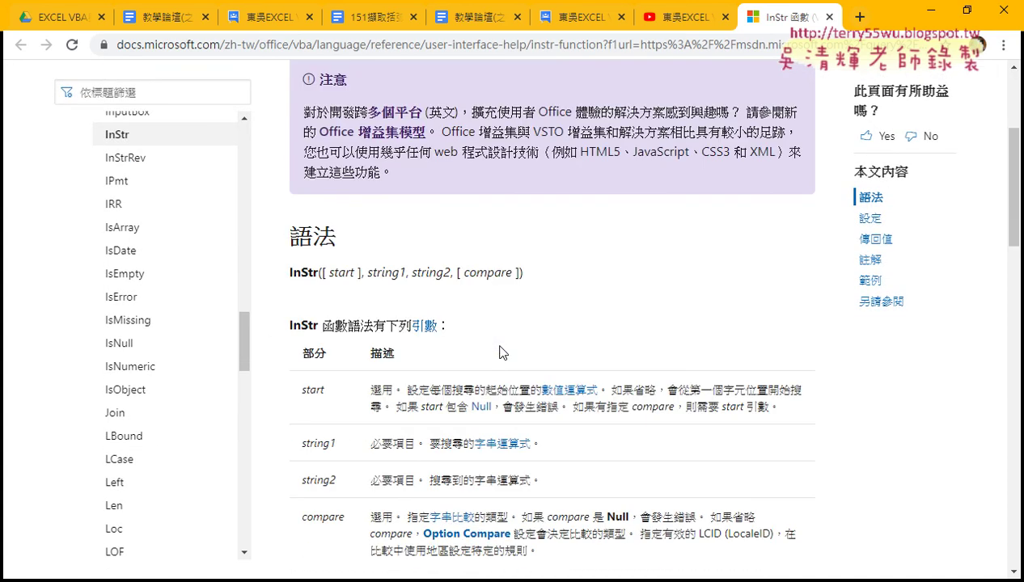
scroll(496, 346, down, 1)
scroll(498, 391, down, 2)
scroll(497, 392, down, 1)
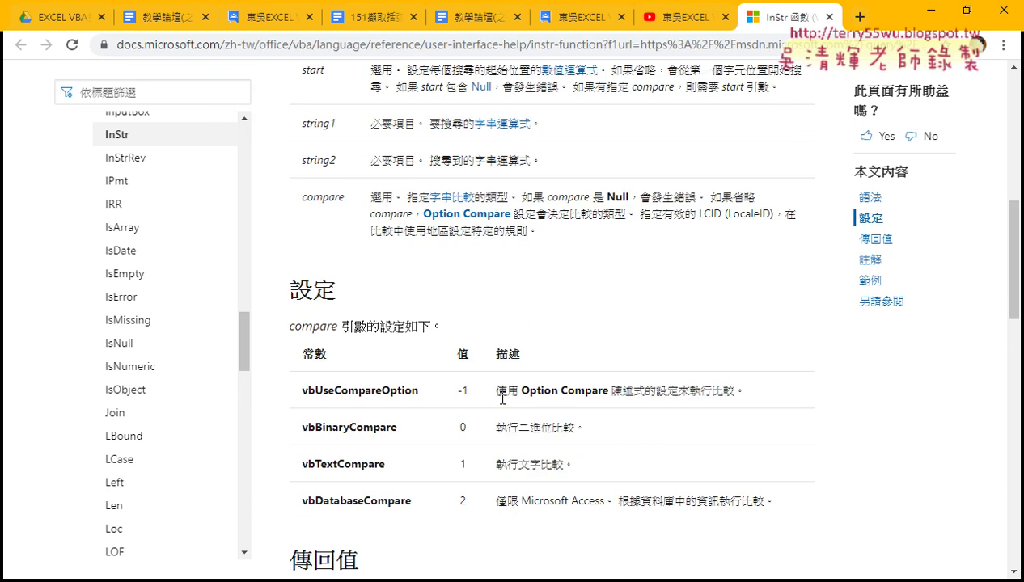
drag(247, 353, 250, 216)
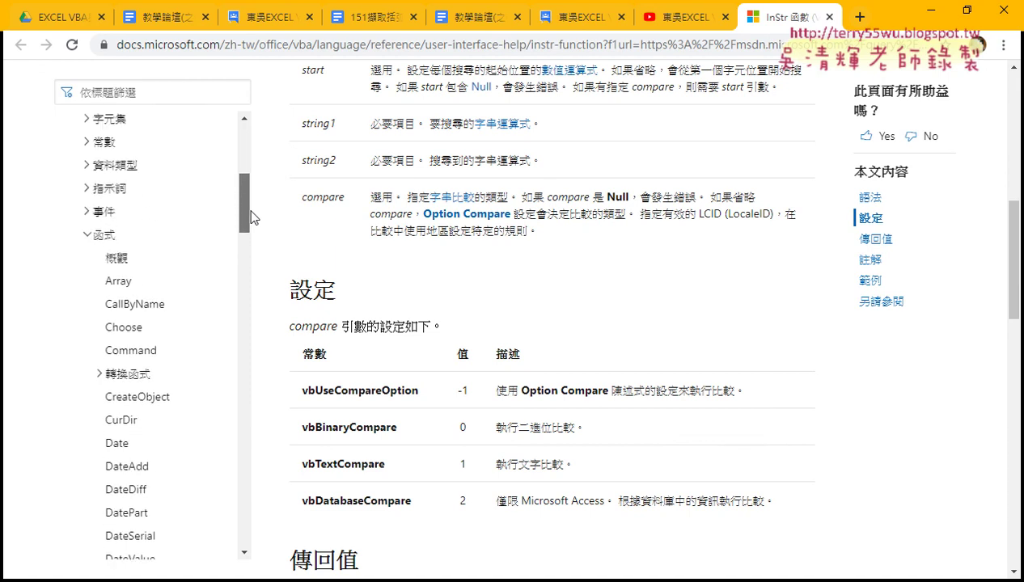
Step: Browse the VBA Functions overview page, then minimize Chrome
click(105, 236)
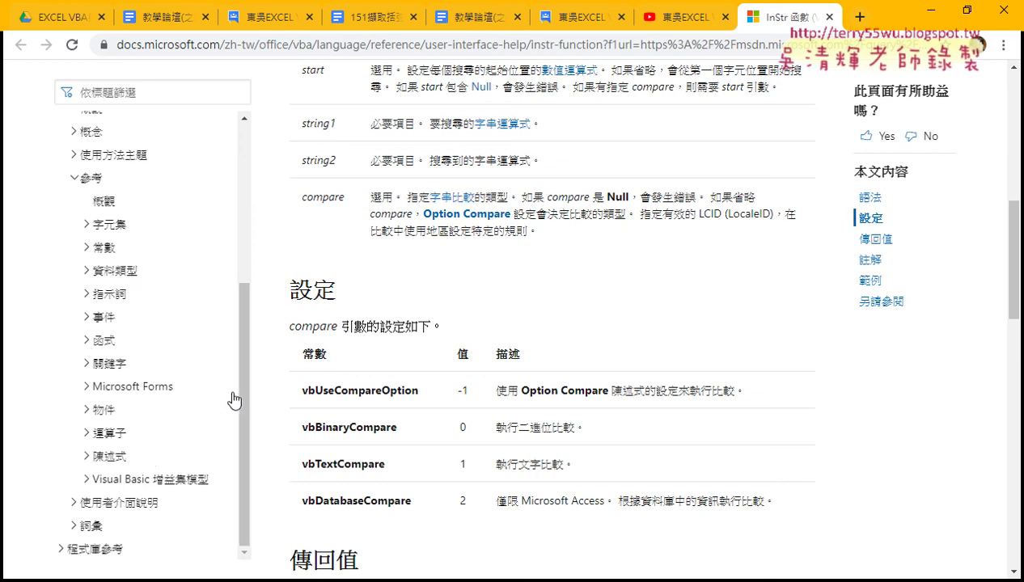
click(101, 340)
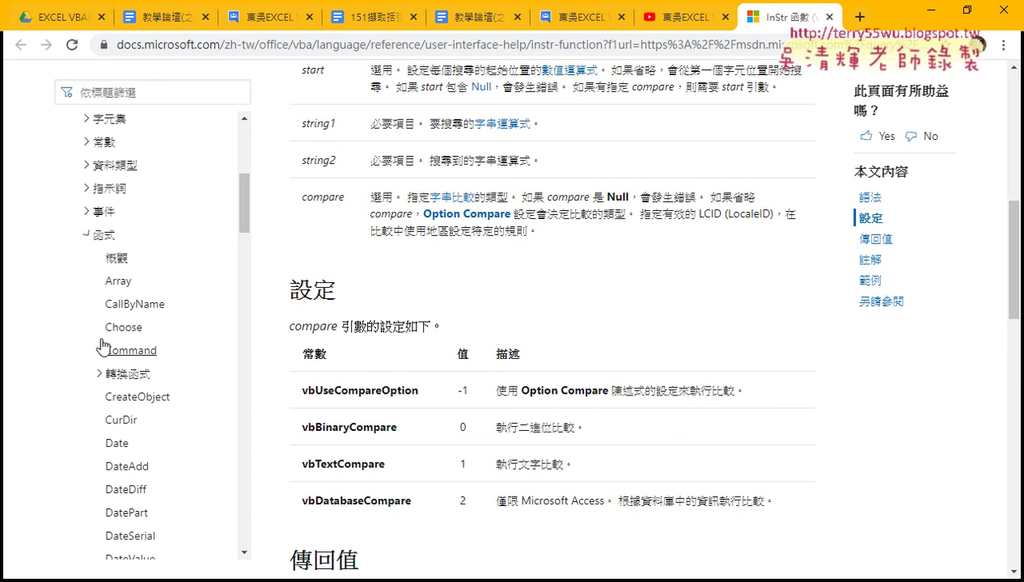
click(118, 261)
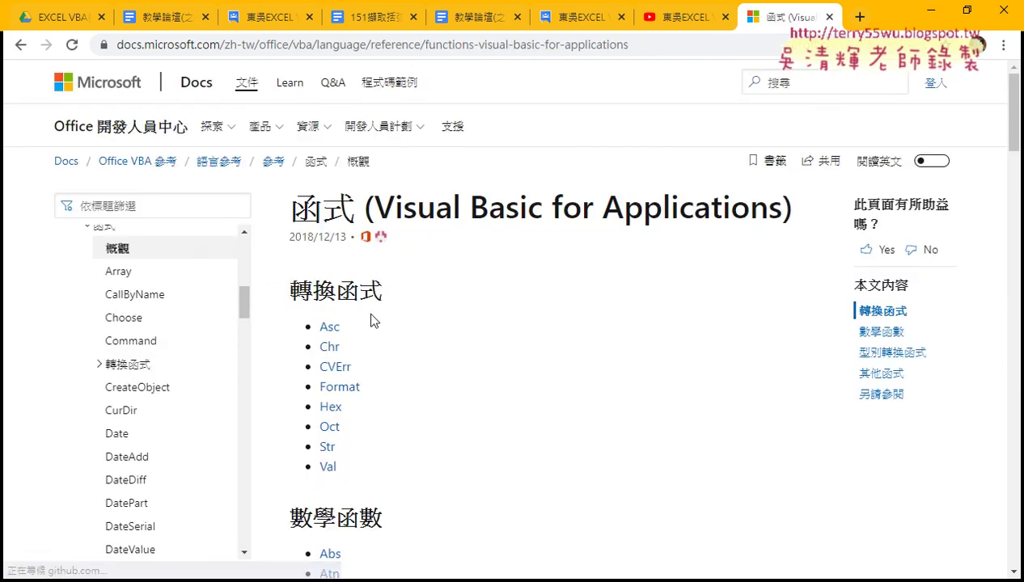
scroll(485, 348, down, 2)
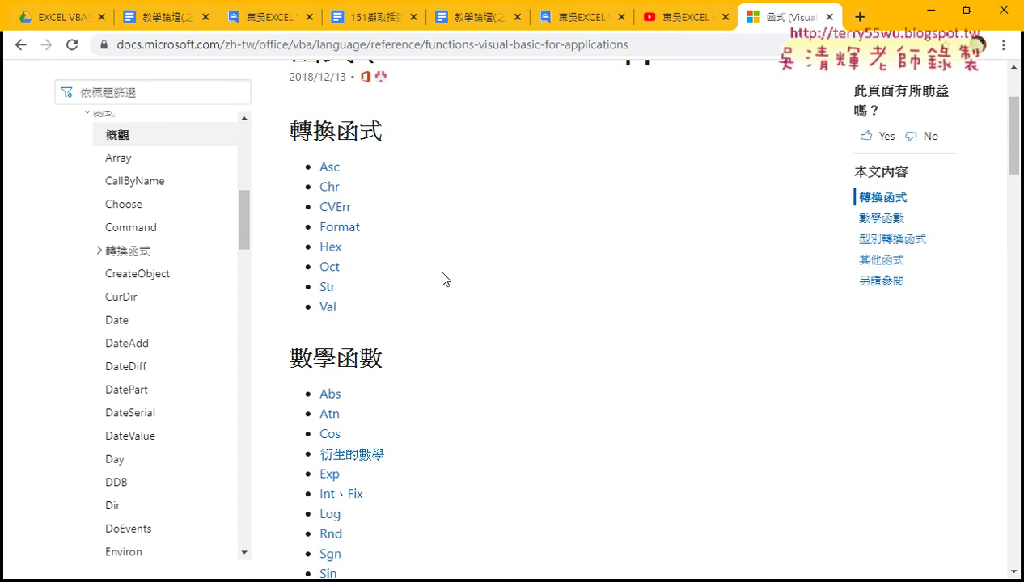
click(934, 13)
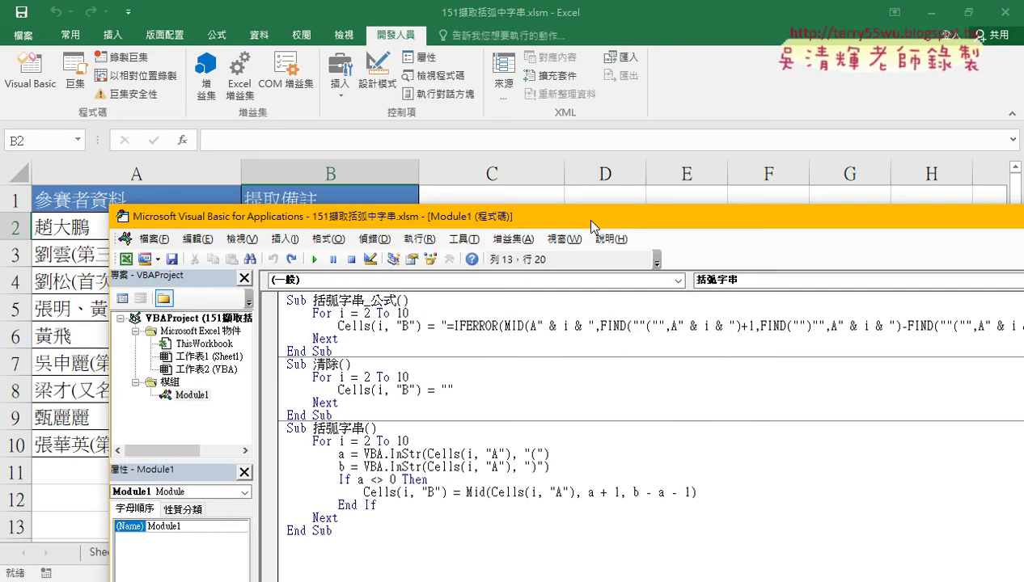
Step: Highlight VBA.InStr(Cells(i, "A"), "(") on line 13 and widen the code pane beside column B
drag(591, 221, 777, 42)
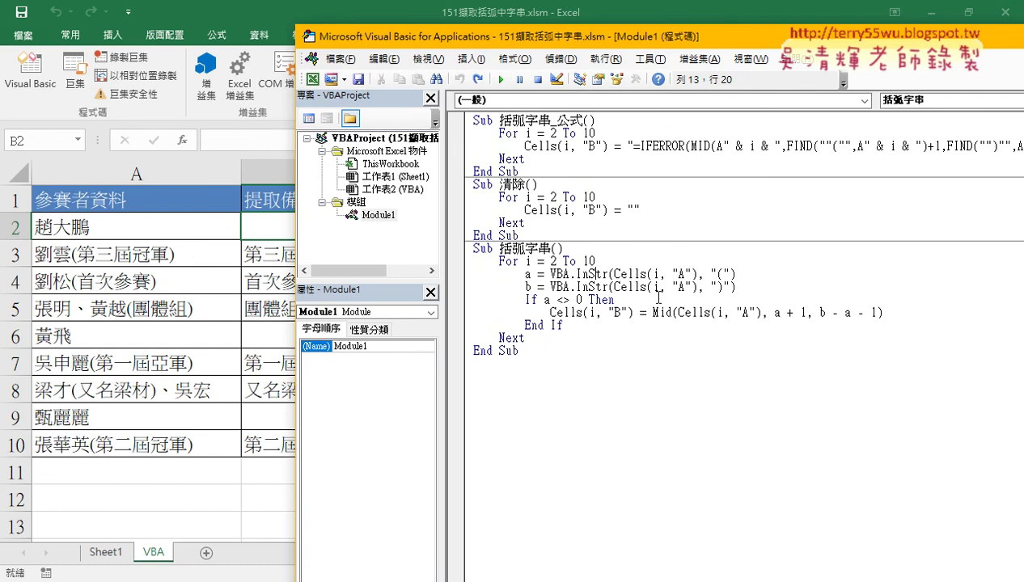
drag(736, 274, 550, 274)
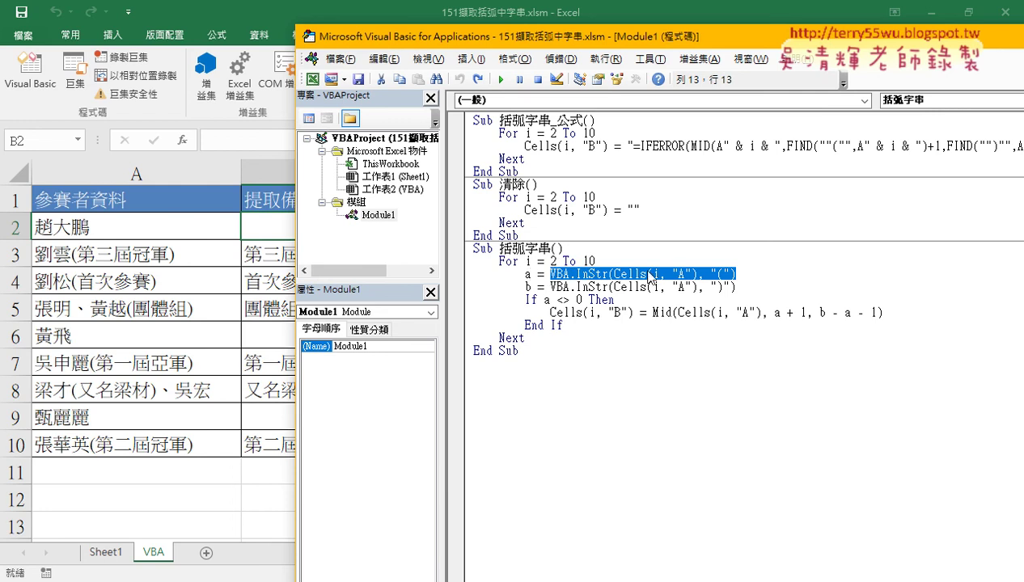
drag(549, 274, 743, 274)
drag(443, 257, 384, 259)
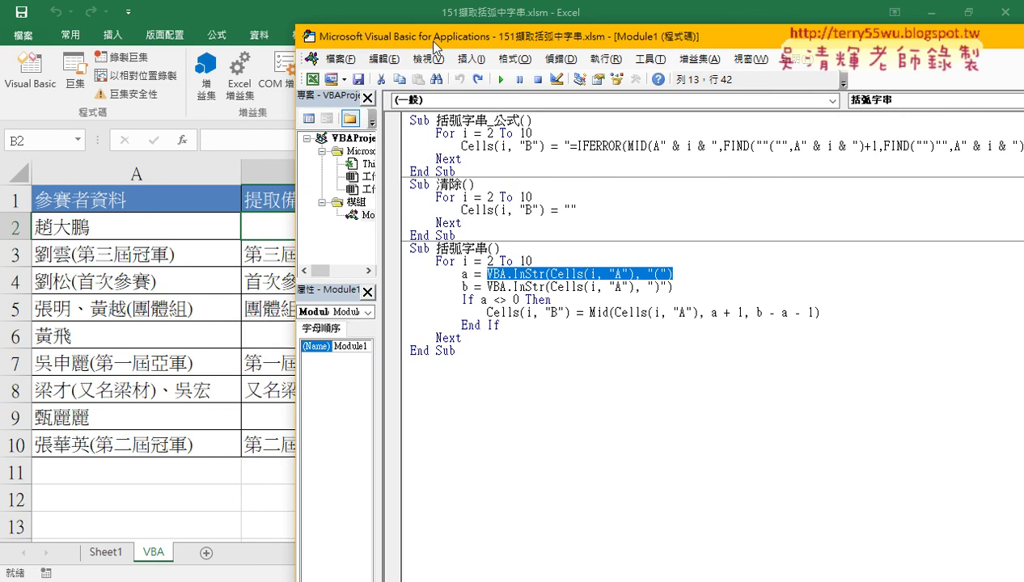
drag(427, 39, 541, 36)
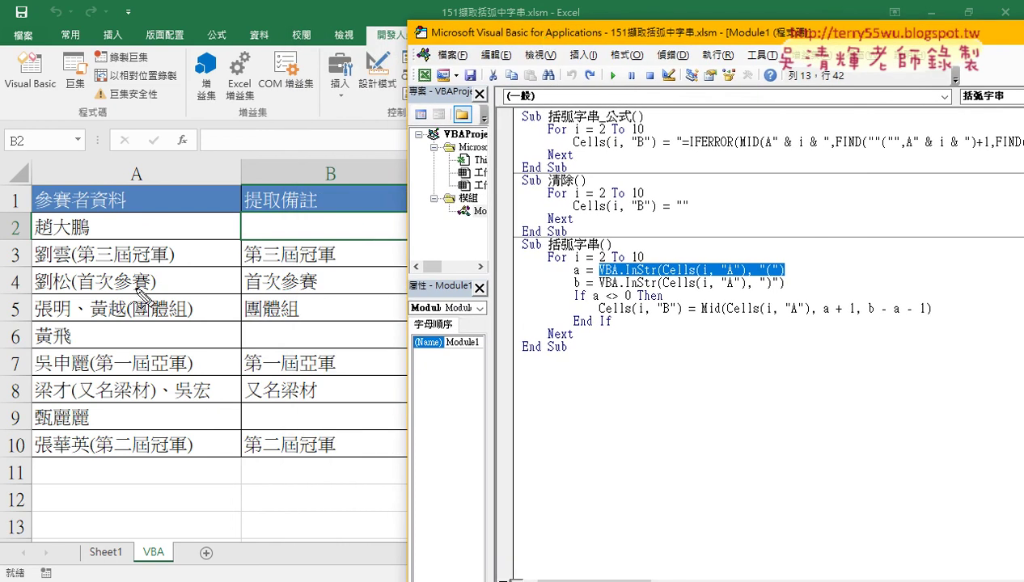
mouse_move(174, 264)
mouse_down()
mouse_move(122, 244)
mouse_move(186, 263)
mouse_up()
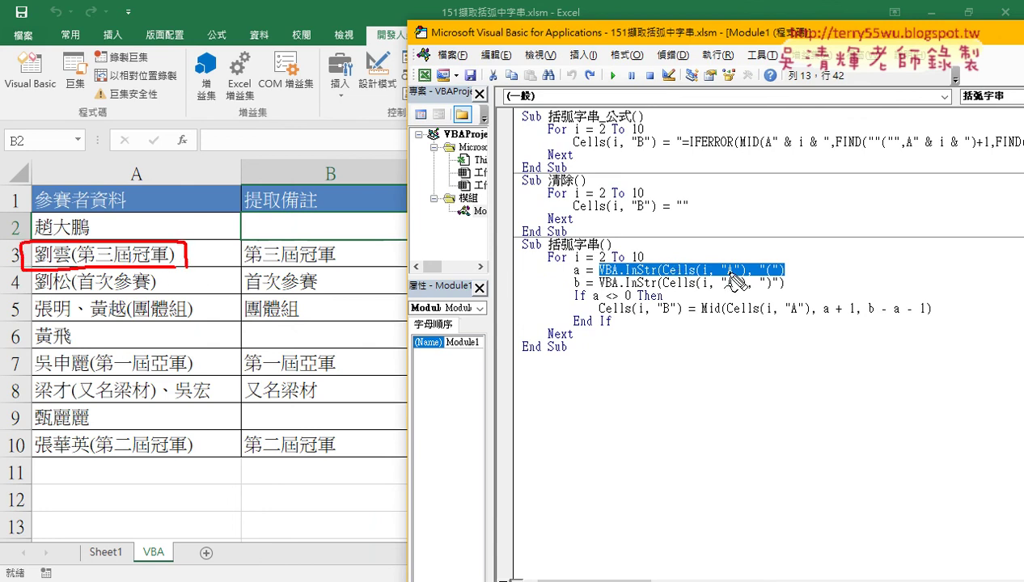
drag(743, 275, 658, 276)
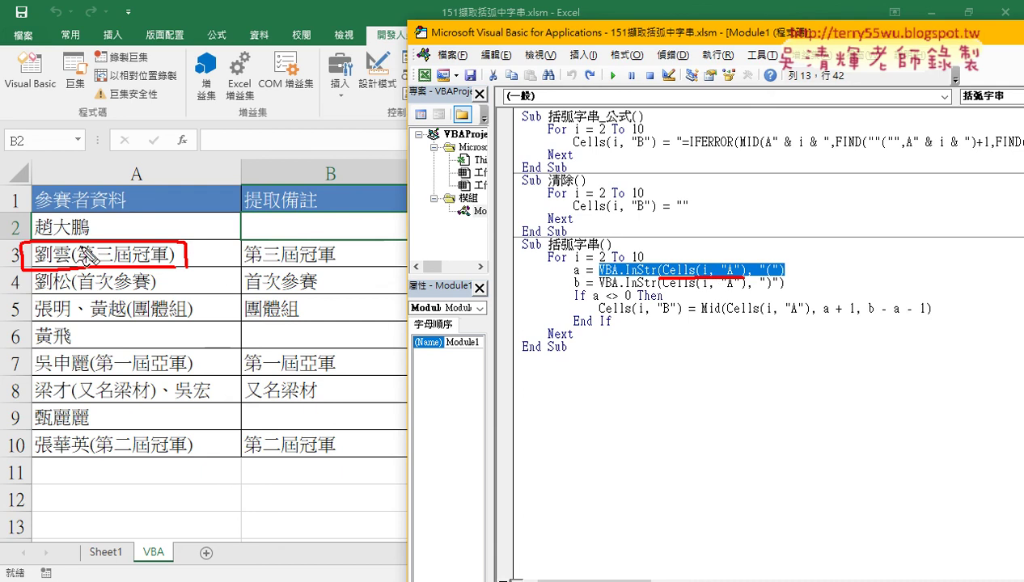
drag(82, 248, 73, 261)
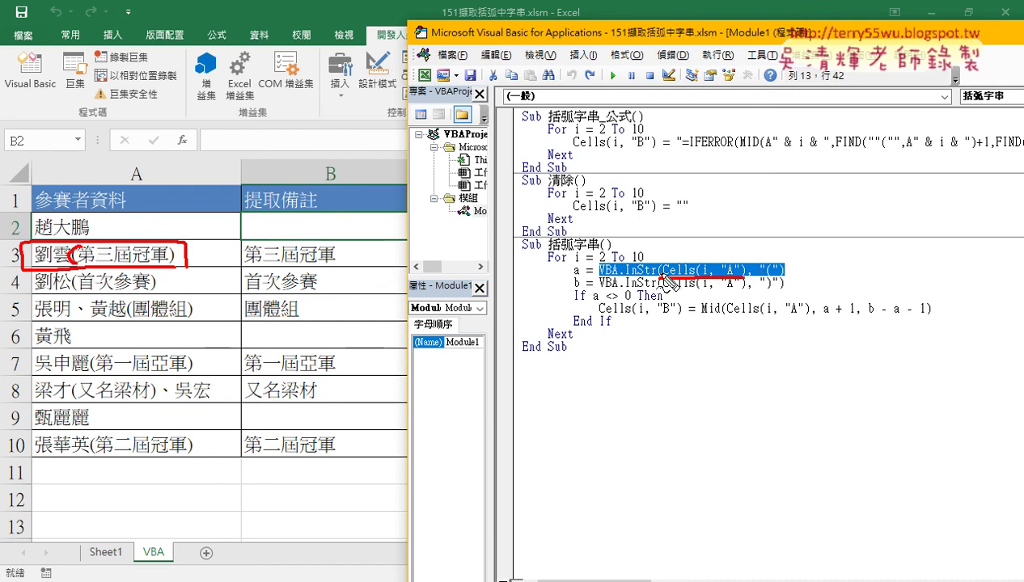
drag(697, 240, 698, 250)
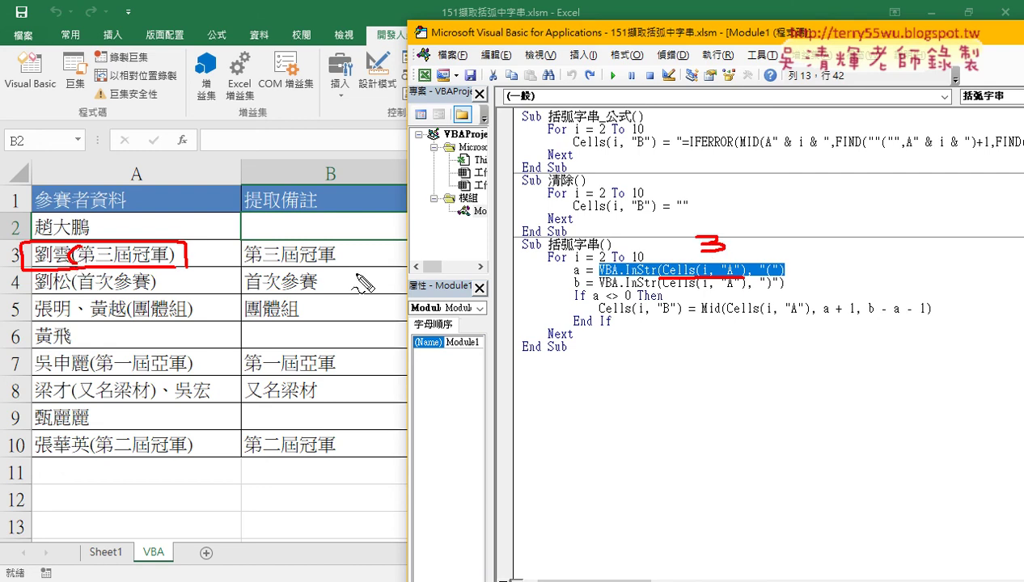
drag(571, 282, 583, 281)
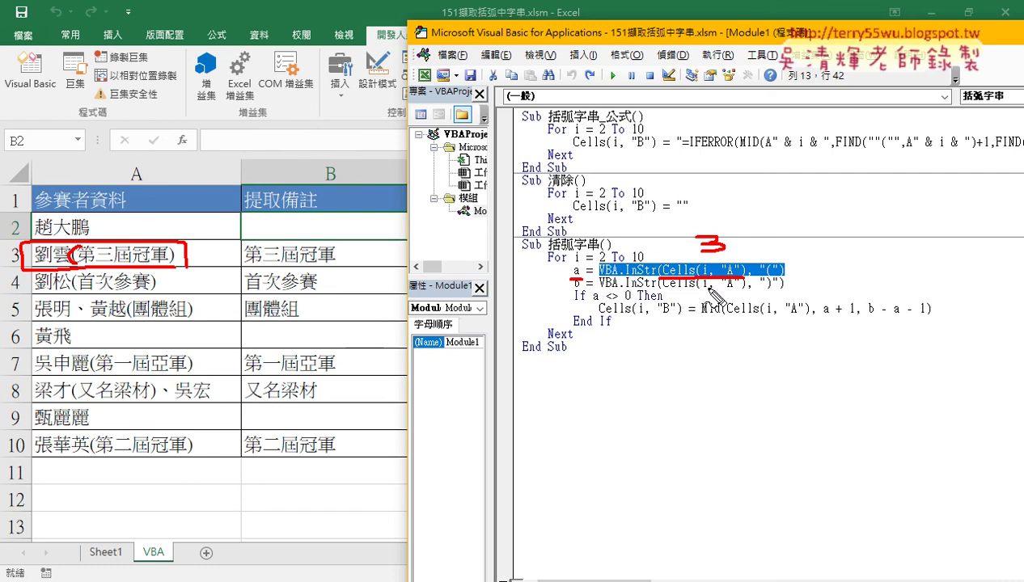
drag(767, 296, 781, 296)
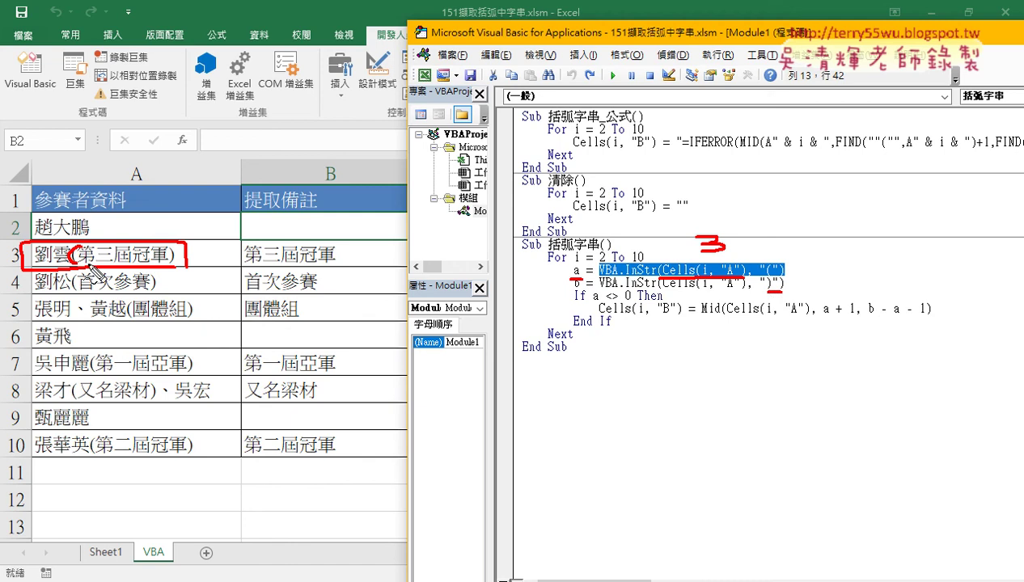
drag(168, 247, 172, 267)
drag(547, 276, 540, 300)
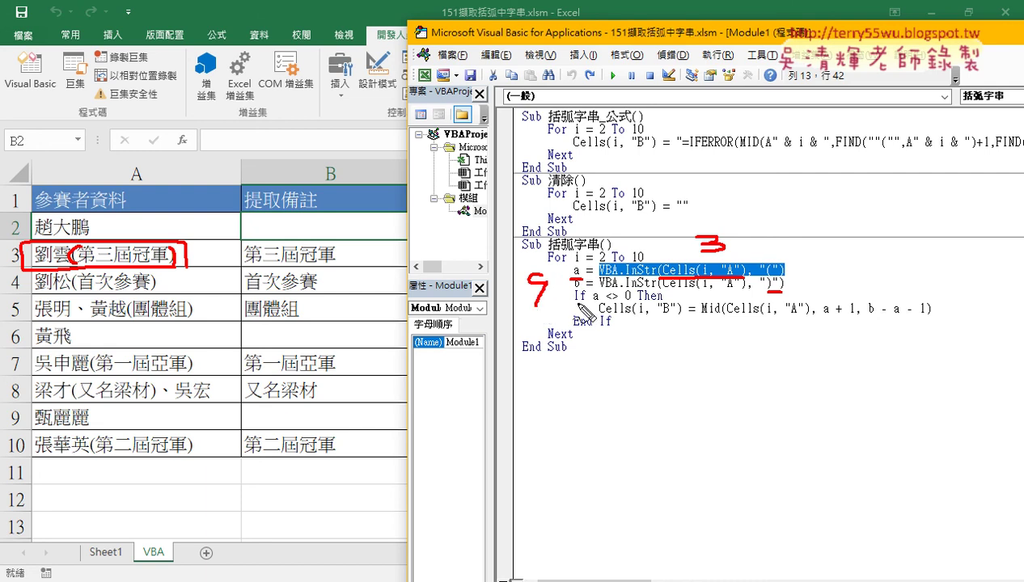
drag(574, 303, 661, 302)
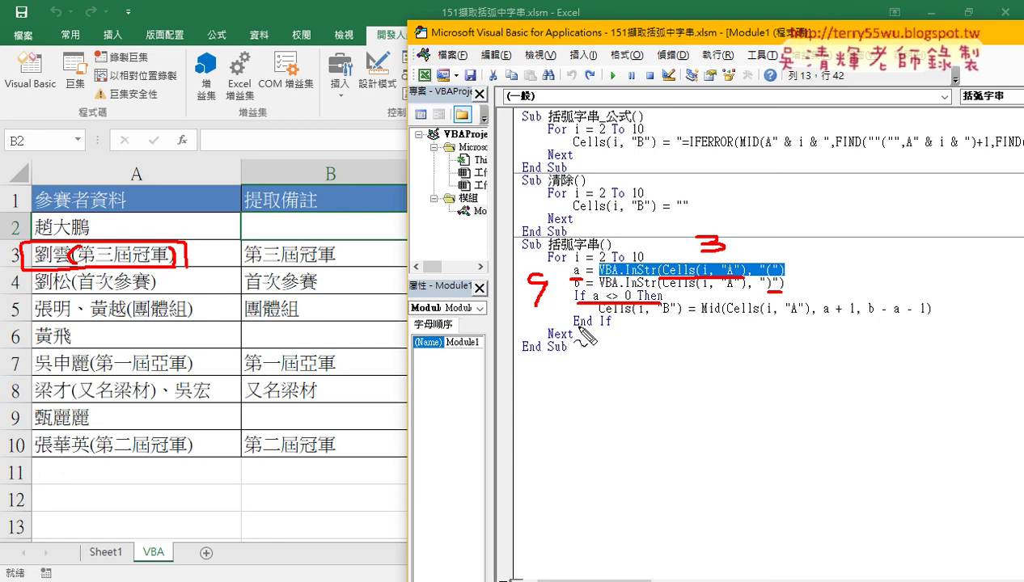
drag(572, 325, 612, 326)
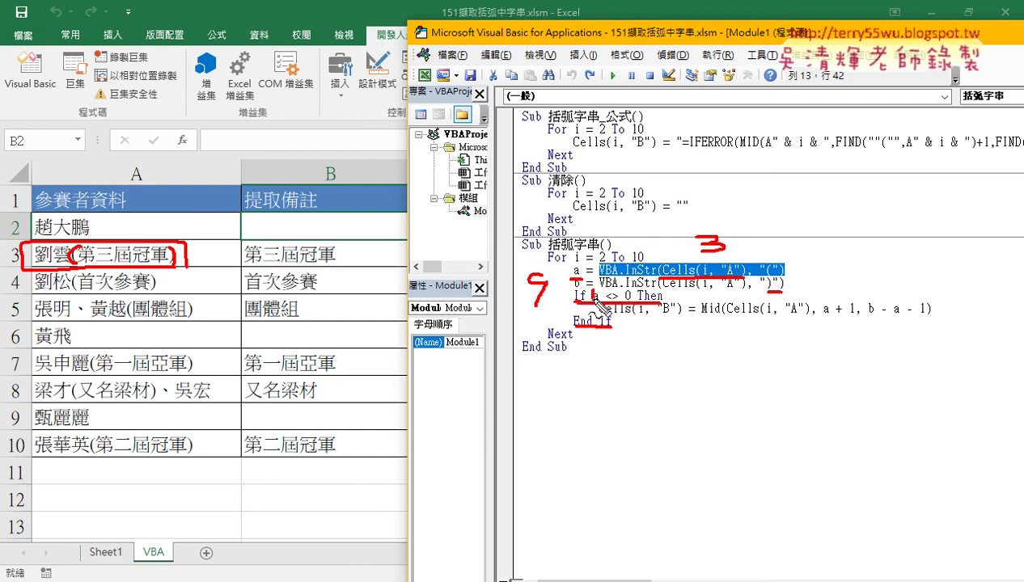
mouse_move(586, 292)
mouse_down()
mouse_move(629, 288)
mouse_move(655, 307)
mouse_up()
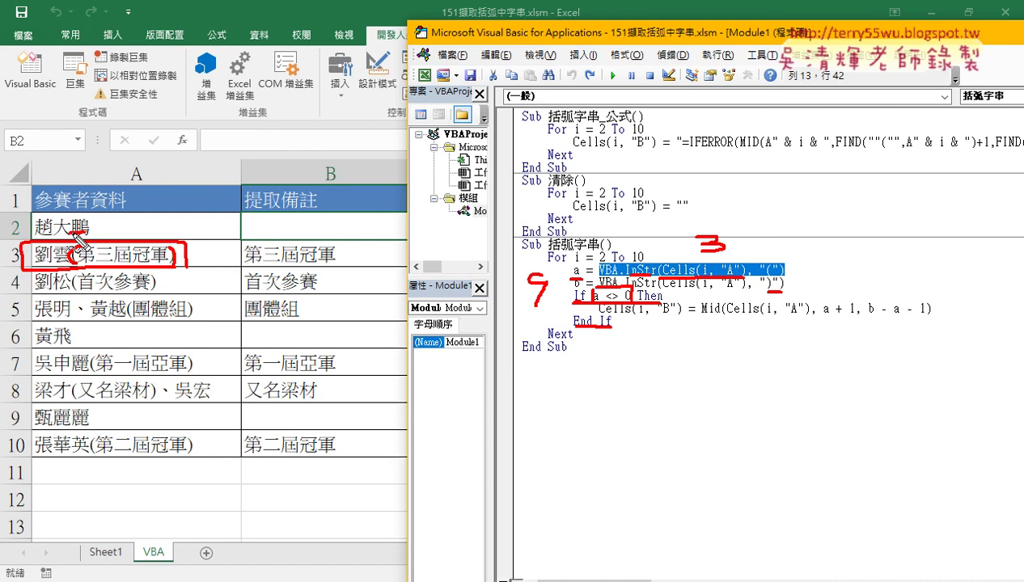
drag(81, 236, 109, 233)
drag(176, 221, 189, 243)
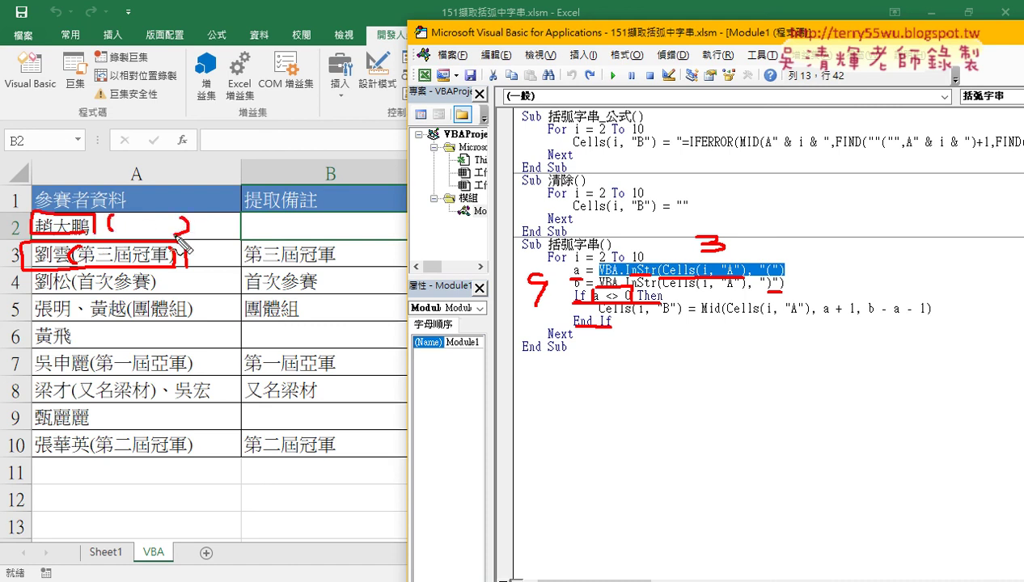
drag(598, 270, 581, 283)
drag(662, 251, 663, 258)
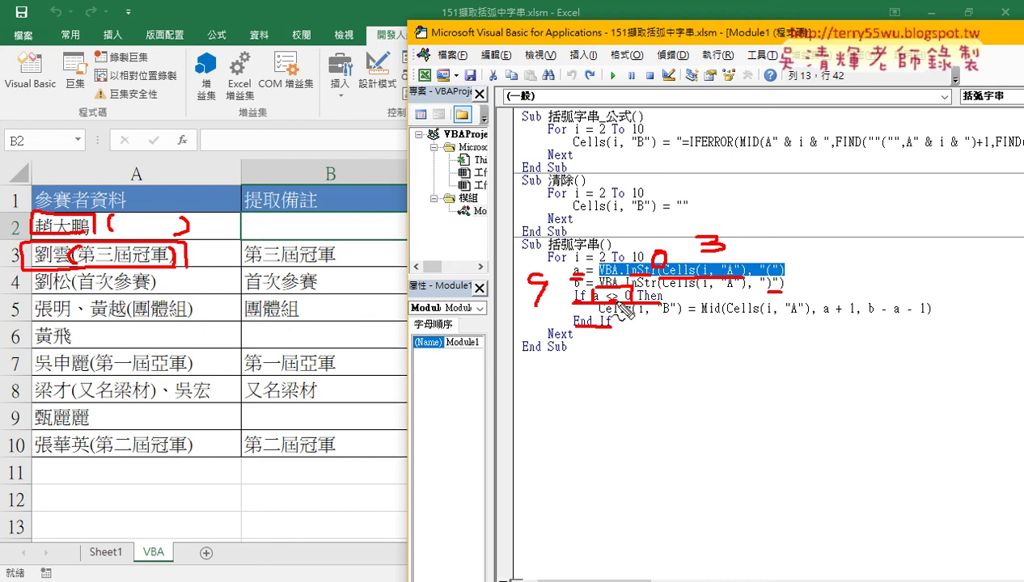
drag(612, 392, 623, 402)
drag(596, 298, 630, 302)
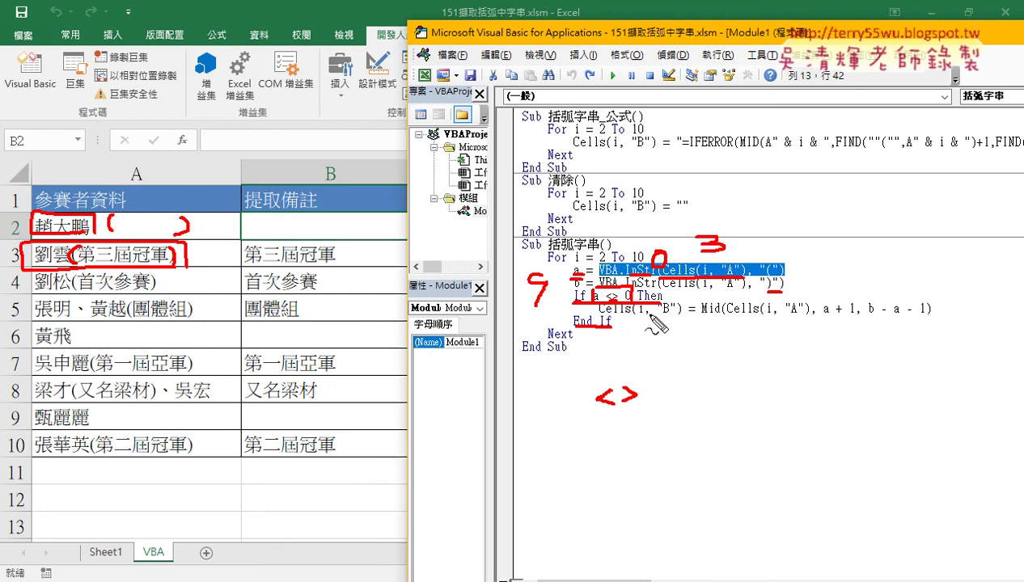
key(Escape)
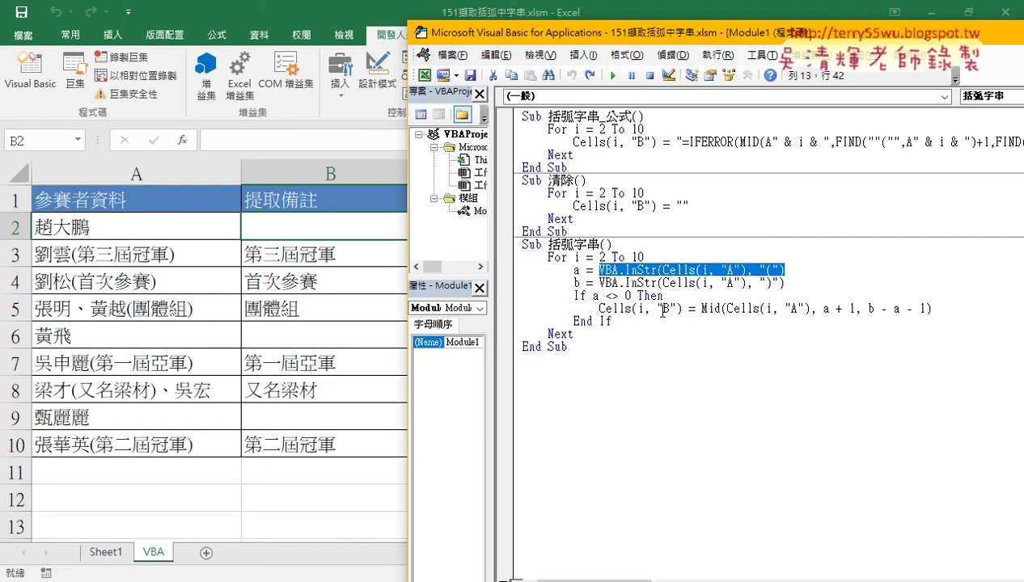
drag(700, 309, 718, 312)
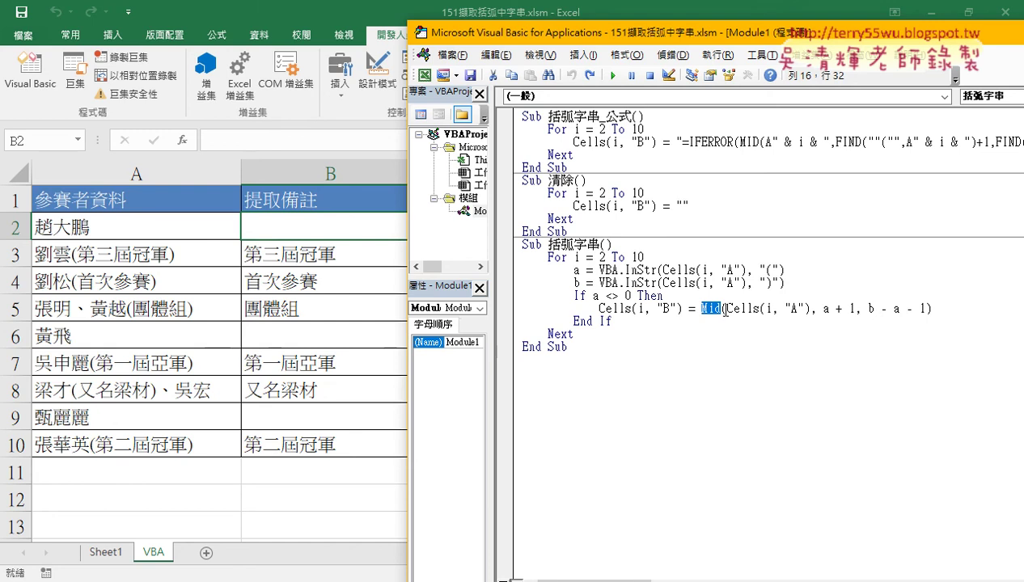
drag(725, 310, 806, 313)
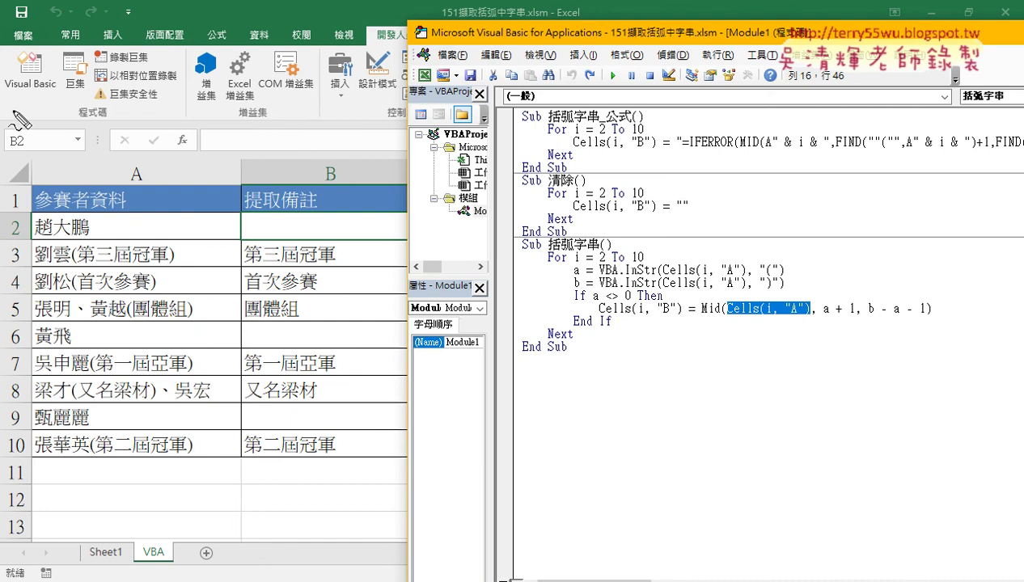
drag(89, 237, 89, 230)
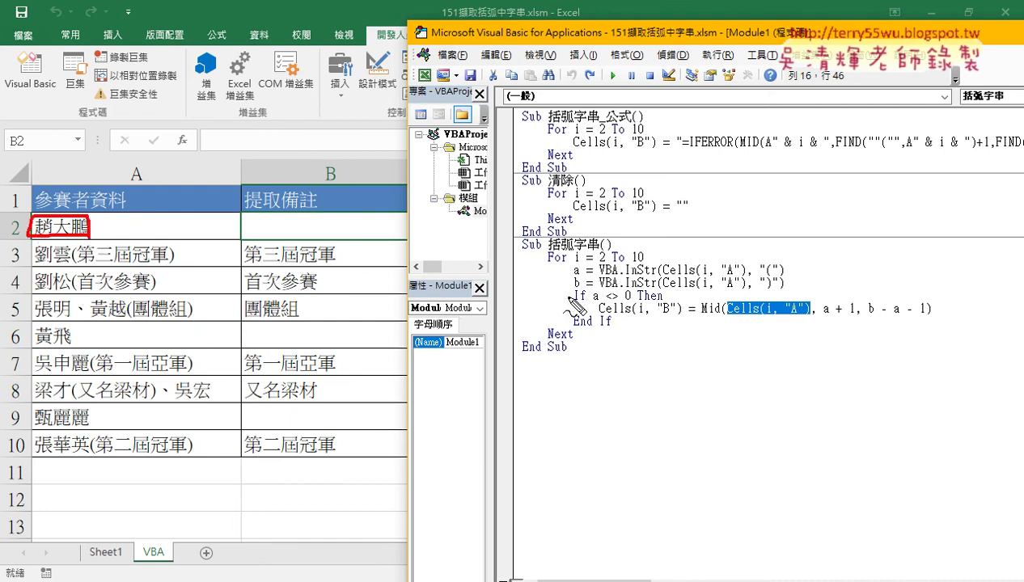
drag(566, 295, 571, 322)
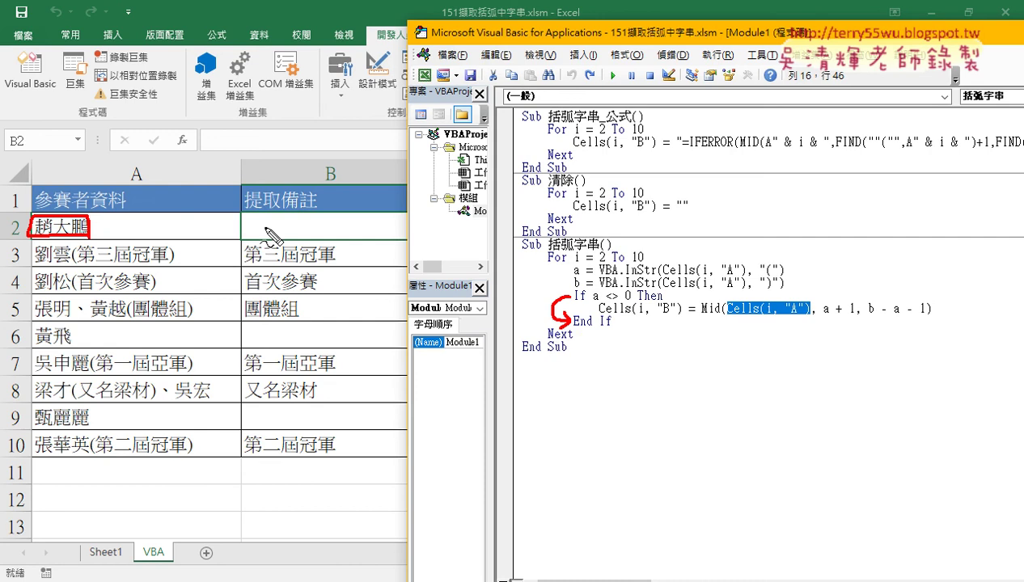
drag(295, 214, 306, 217)
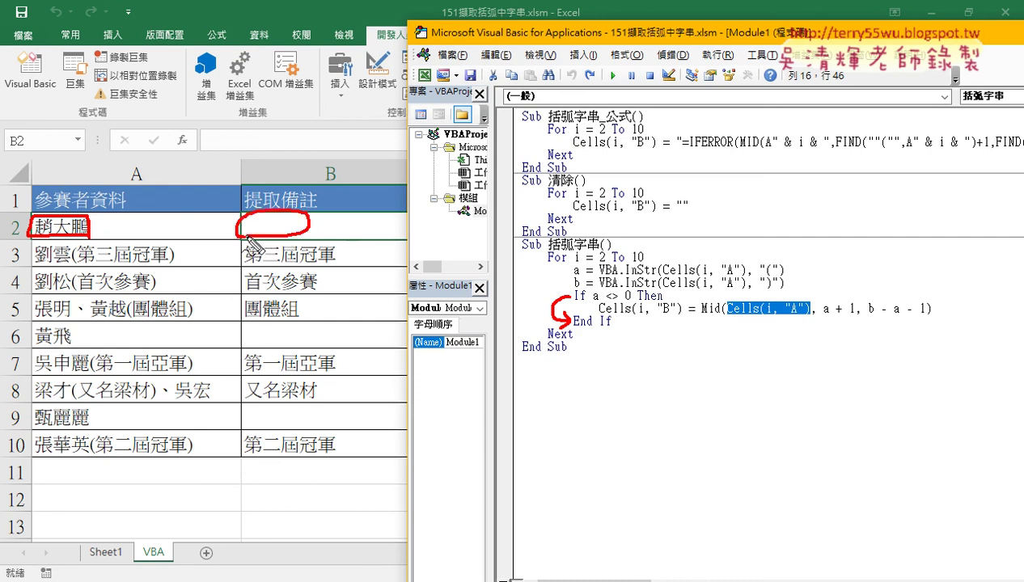
drag(566, 333, 551, 243)
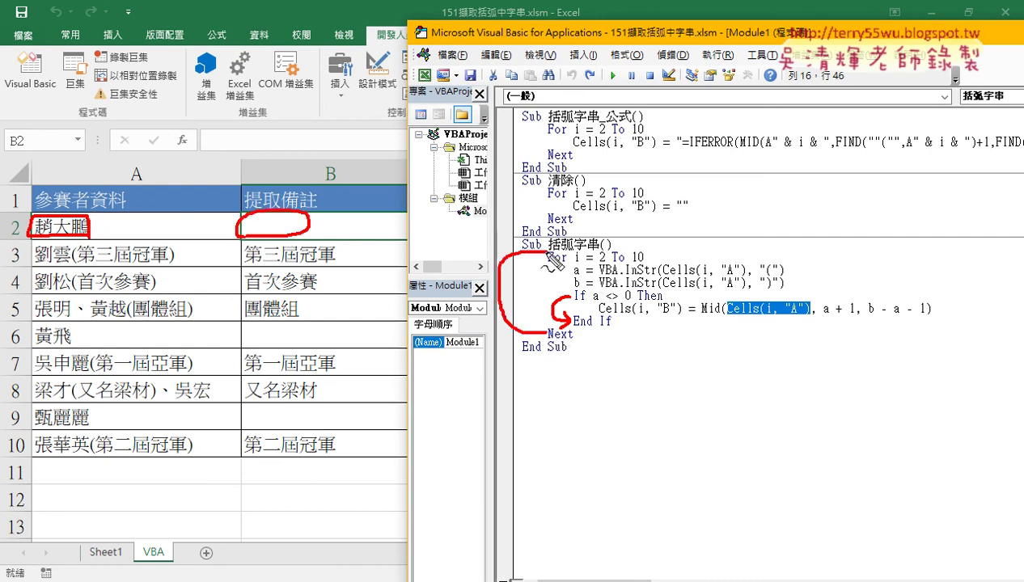
drag(576, 264, 584, 262)
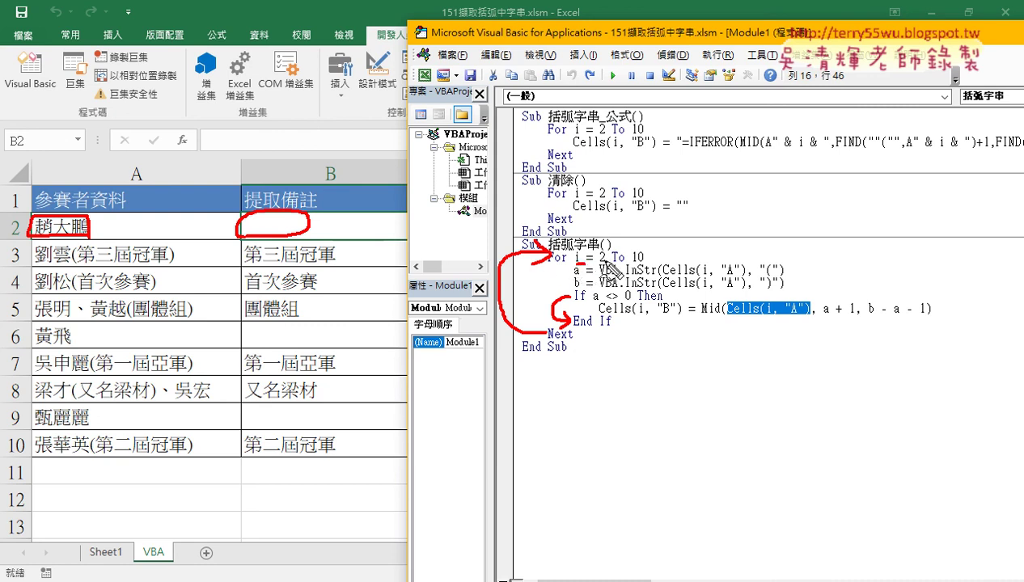
drag(13, 261, 25, 260)
drag(78, 249, 77, 264)
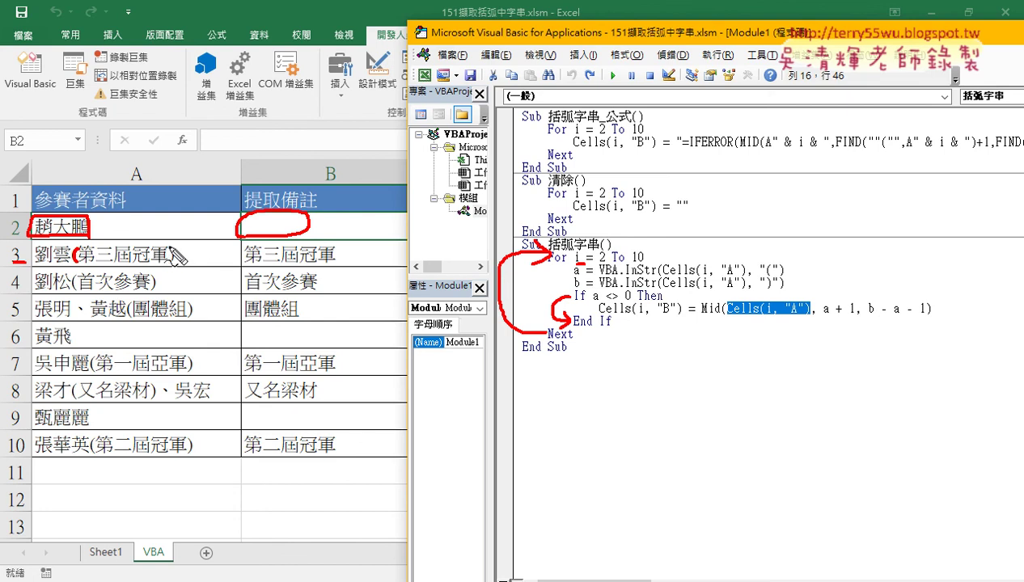
drag(171, 249, 173, 263)
drag(605, 300, 629, 299)
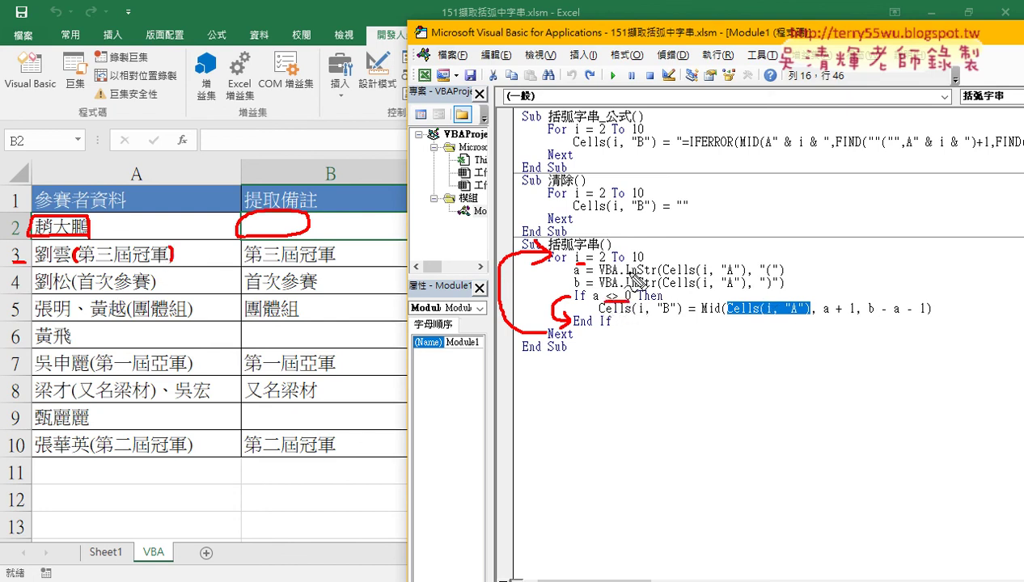
drag(659, 267, 671, 277)
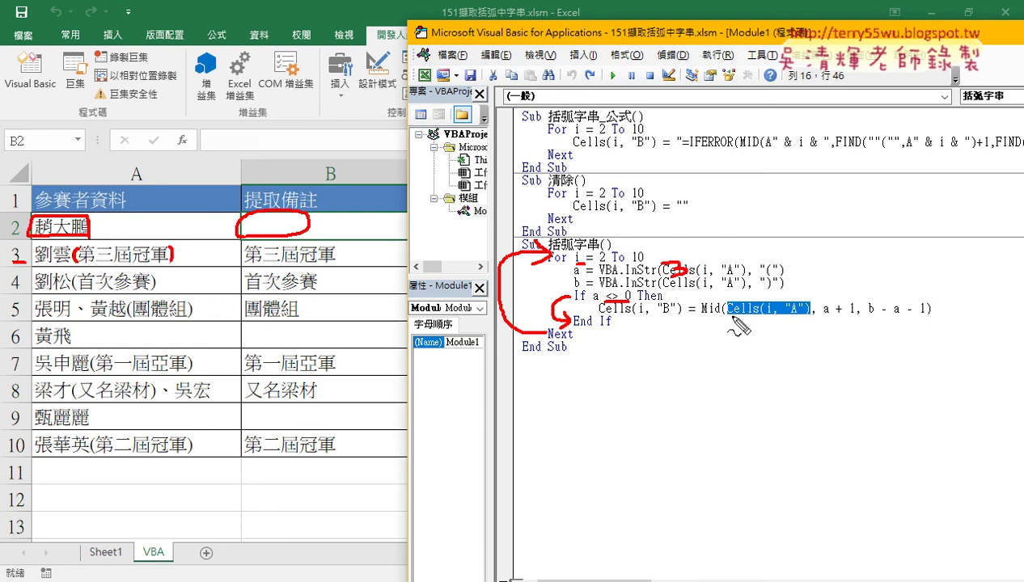
drag(702, 316, 804, 315)
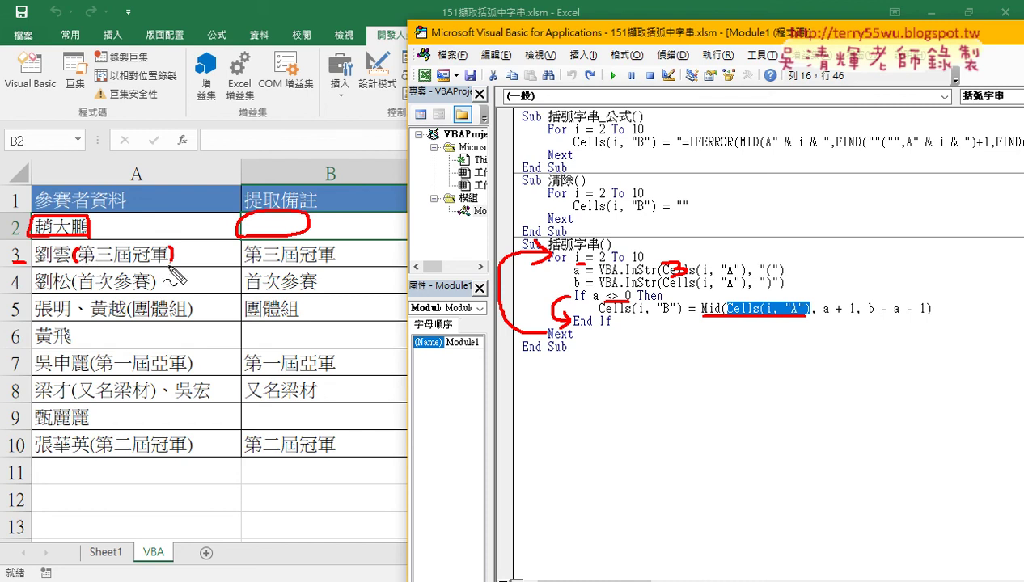
mouse_move(826, 319)
mouse_down()
mouse_move(857, 321)
mouse_move(823, 334)
mouse_up()
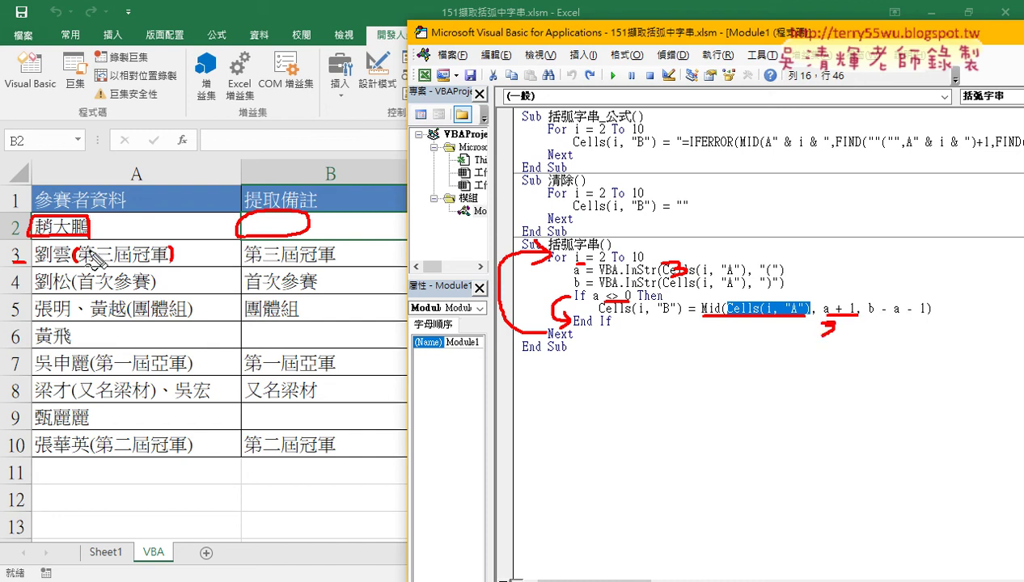
drag(870, 319, 932, 321)
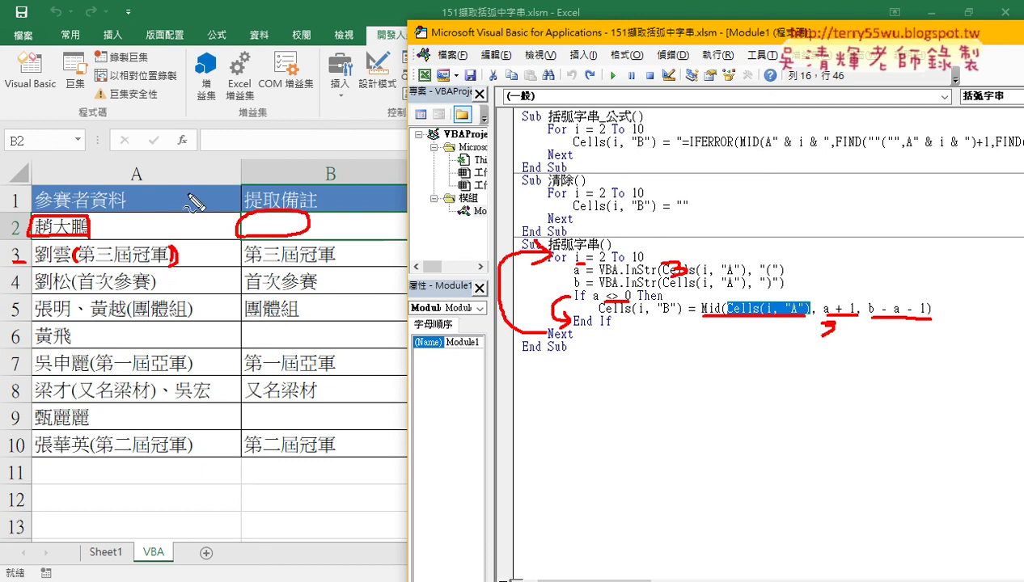
drag(187, 198, 181, 246)
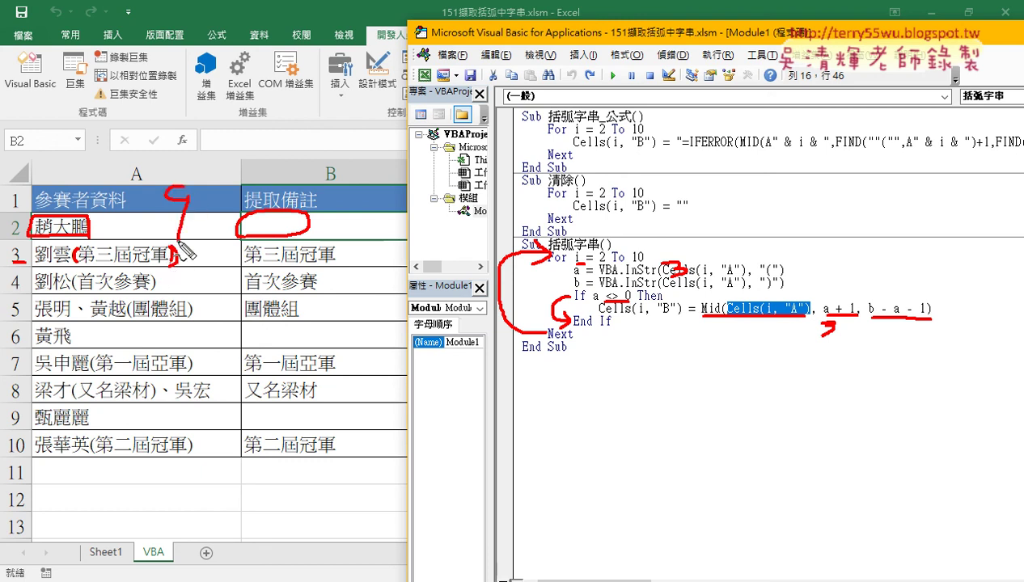
drag(78, 248, 77, 265)
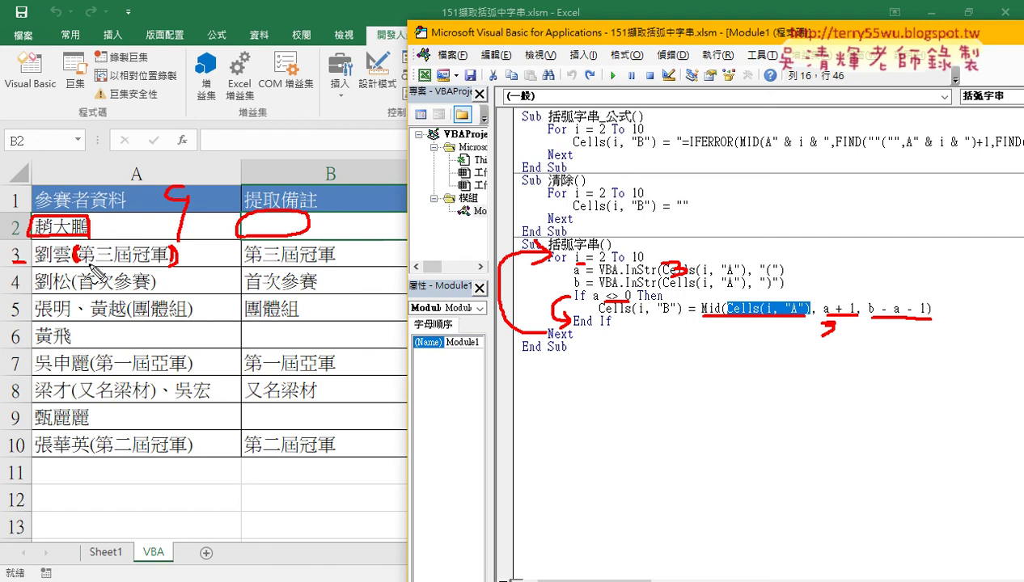
drag(58, 167, 61, 185)
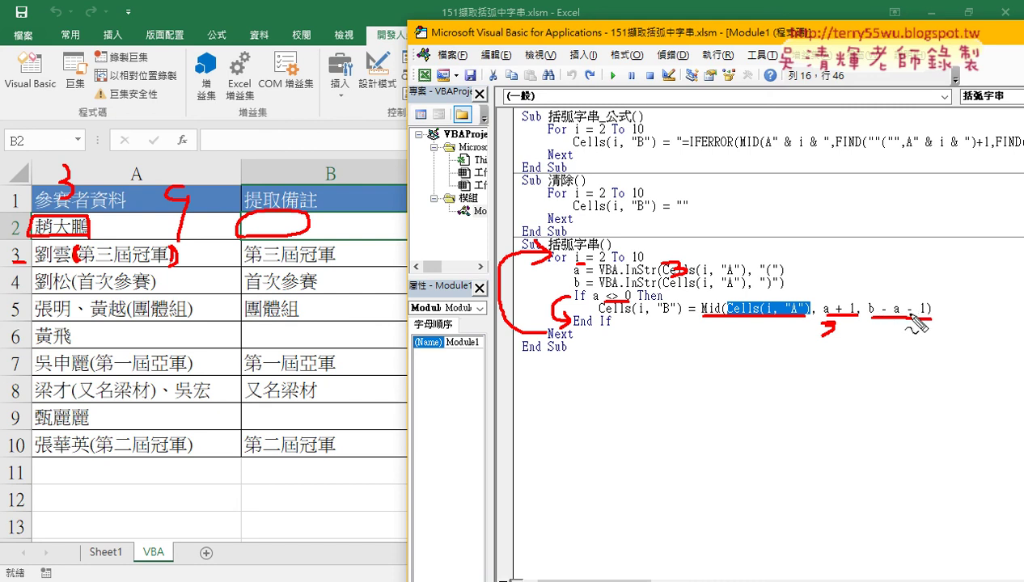
key(Escape)
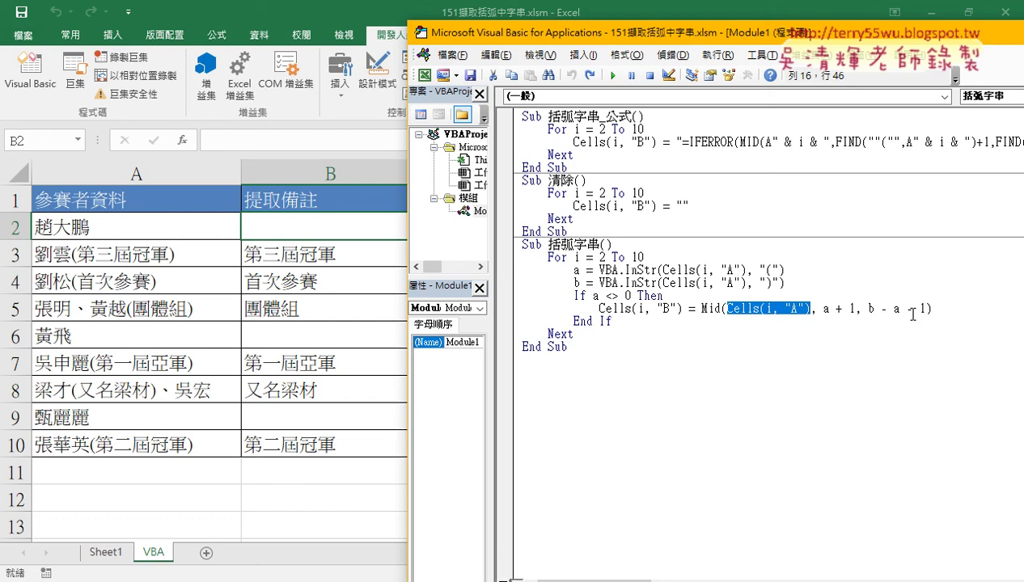
Step: Rewrite the Mid length argument from b - a - 1 to b - (a+1) in the 括弧字串 macro
click(881, 312)
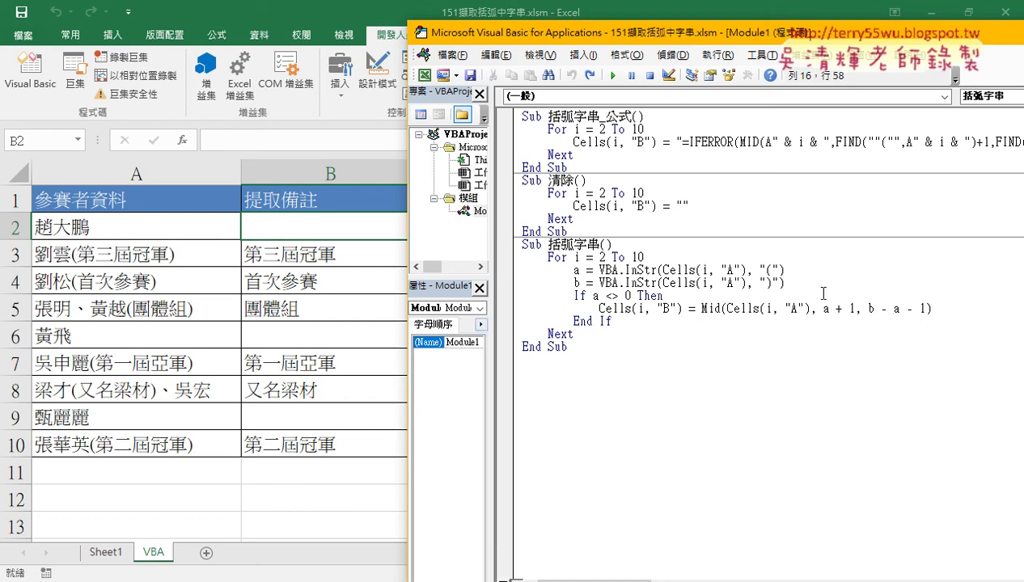
double_click(895, 309)
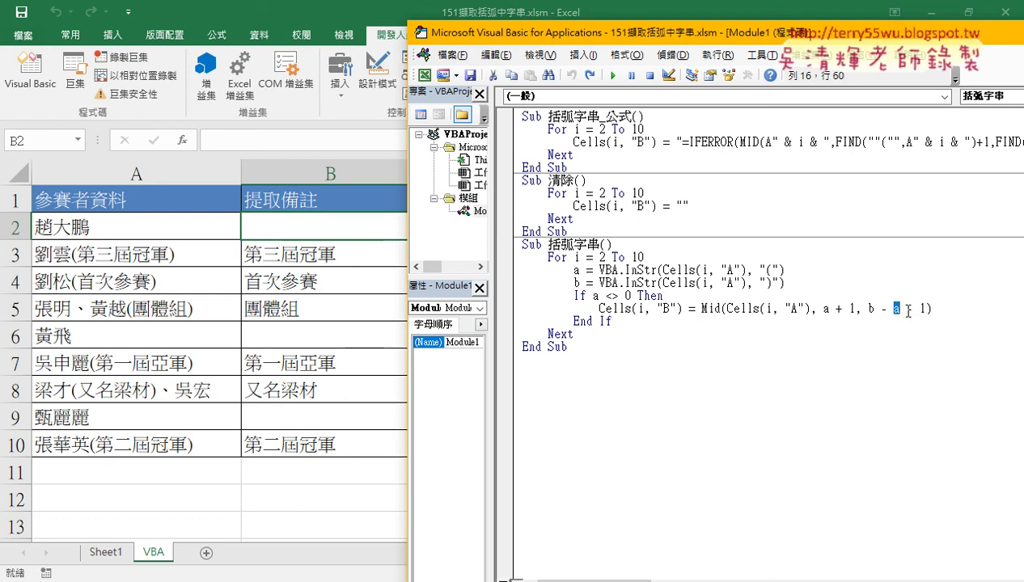
key(Left)
text(()
text())
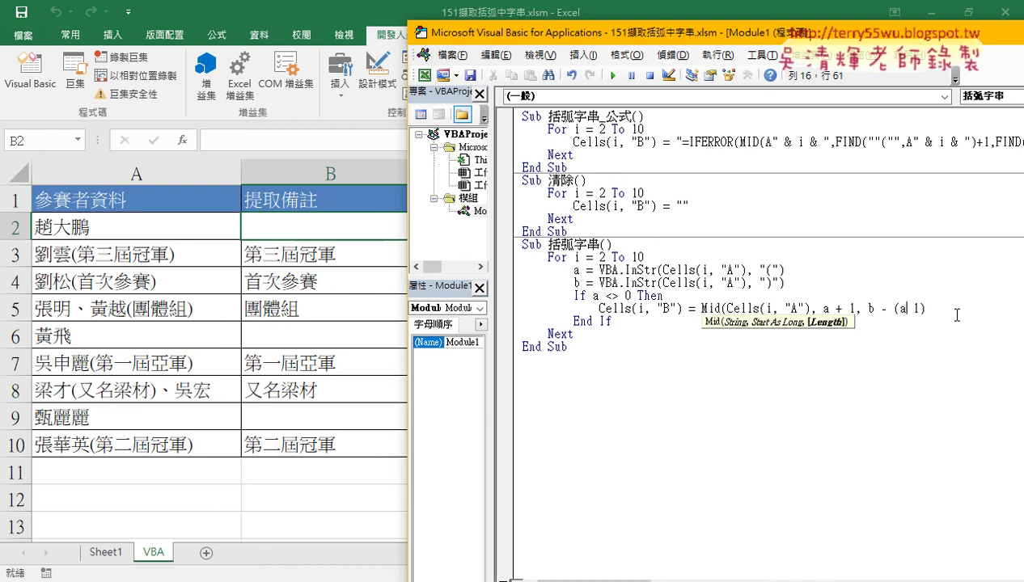
text(+)
key(Right)
click(674, 308)
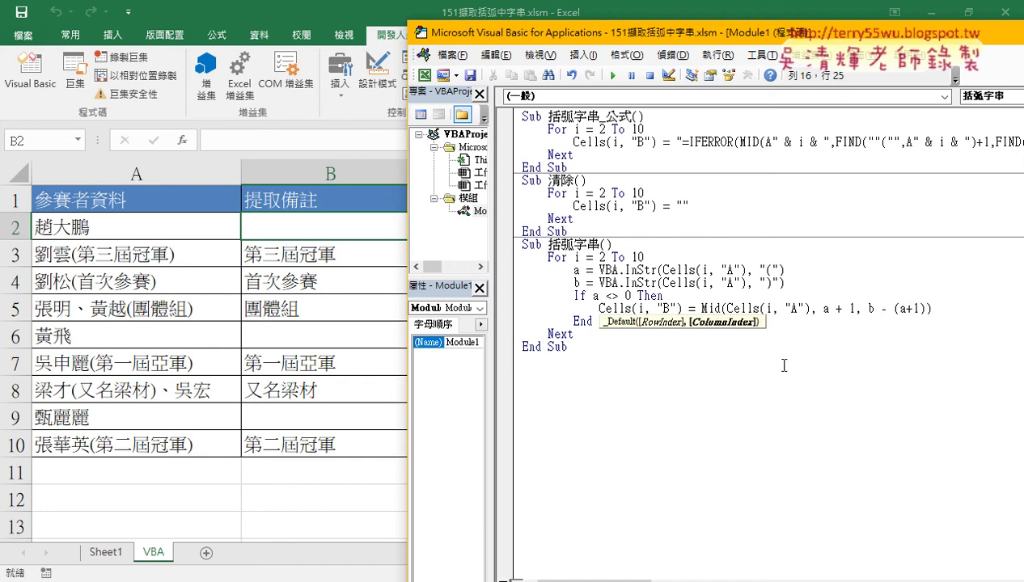
Step: Run the 清除 macro to clear column B, then bring up the Debug menu from 括弧字串
click(614, 205)
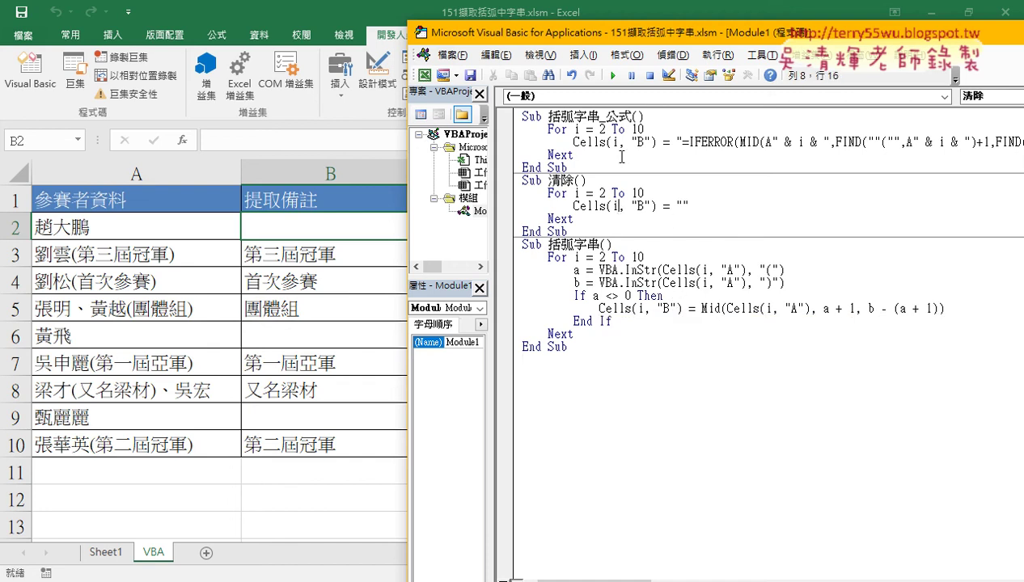
click(612, 76)
click(663, 283)
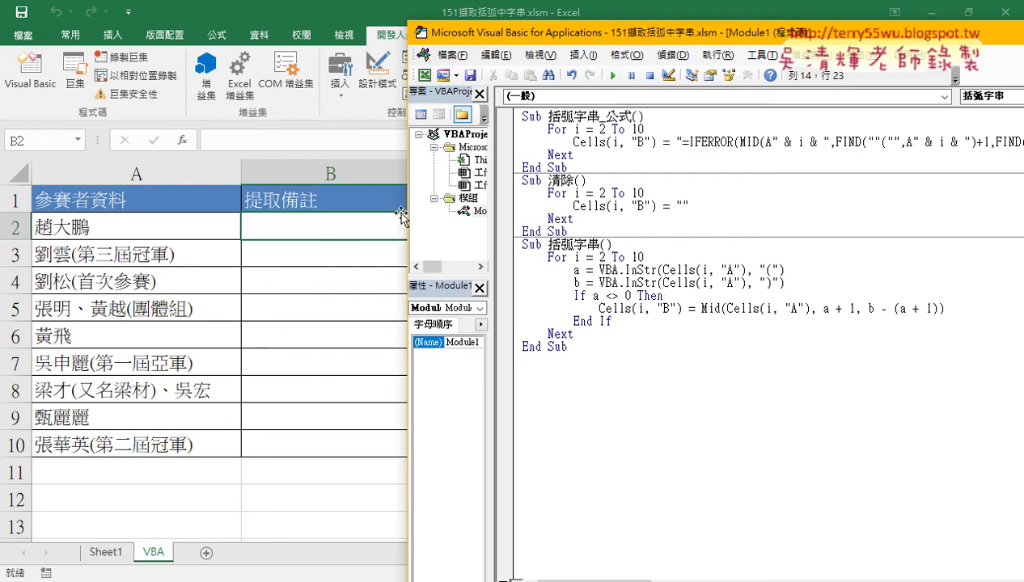
click(672, 55)
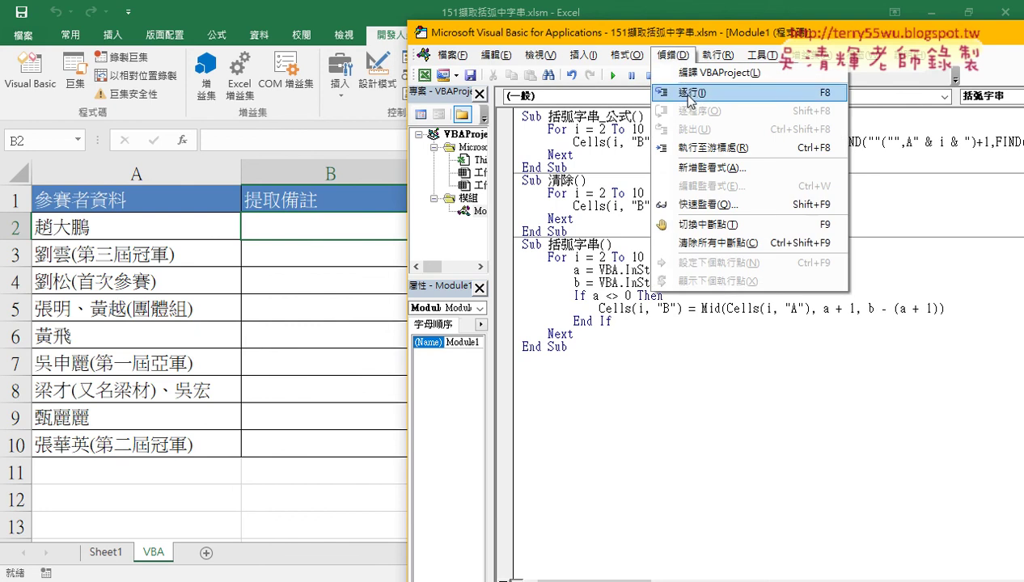
Step: Step 括弧字串 with F8 into the loop through row 2's opening and closing parenthesis searches
click(612, 270)
key(F8)
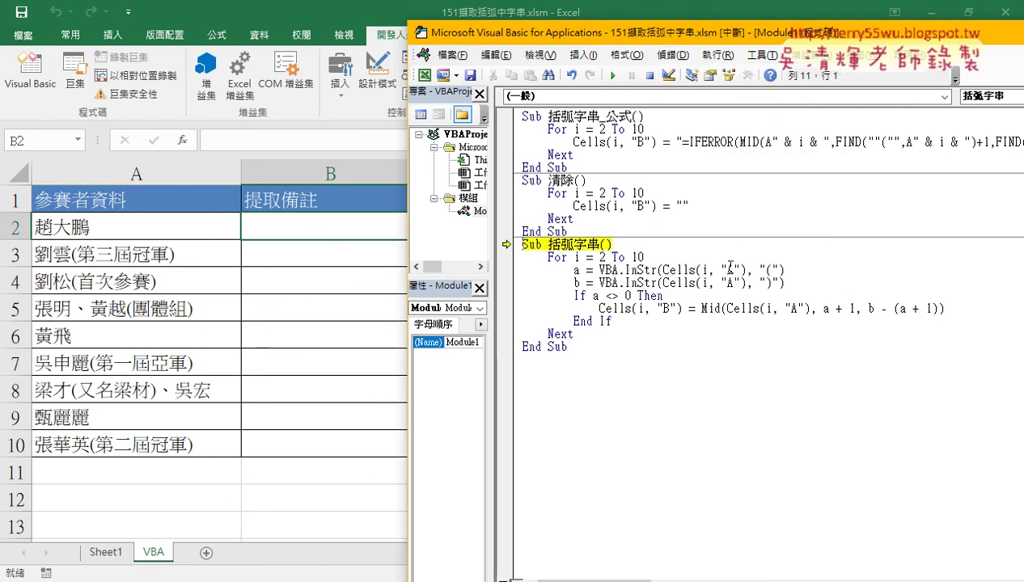
key(F8)
key(F8)
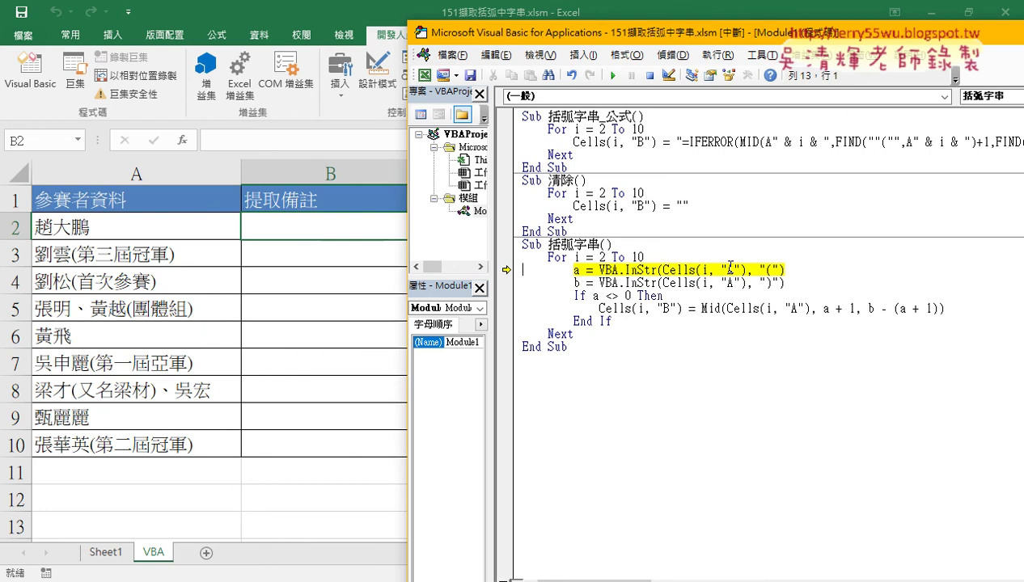
key(F8)
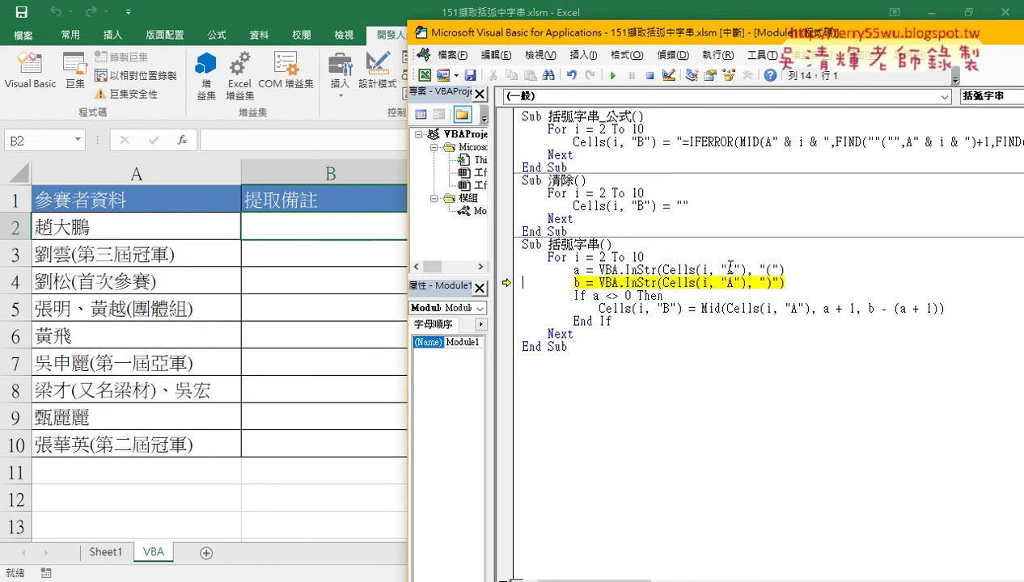
mouse_move(576, 257)
key(F8)
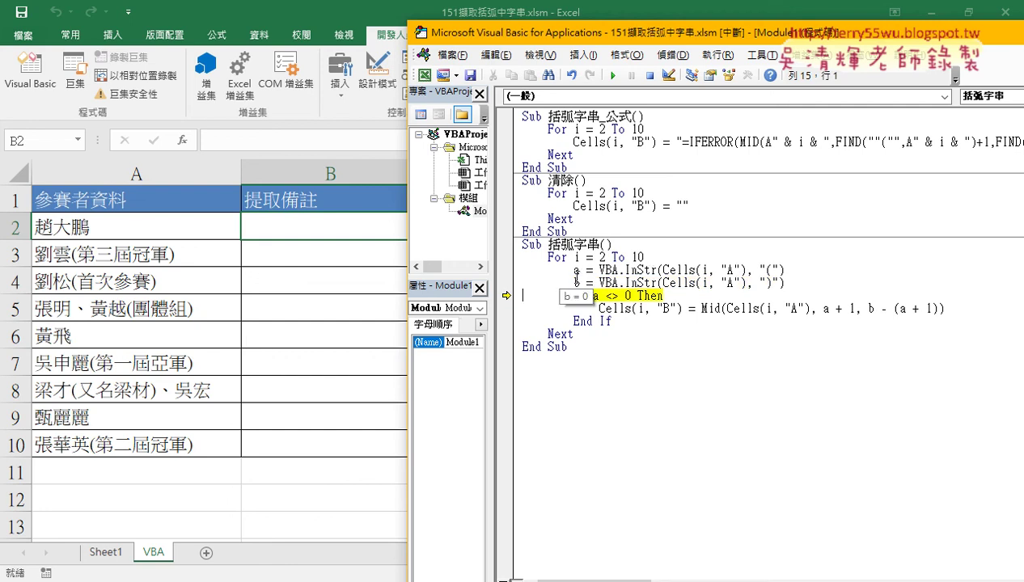
Step: Highlight the a <> 0 condition, which is False for row 2, and step on to the next row
mouse_move(600, 296)
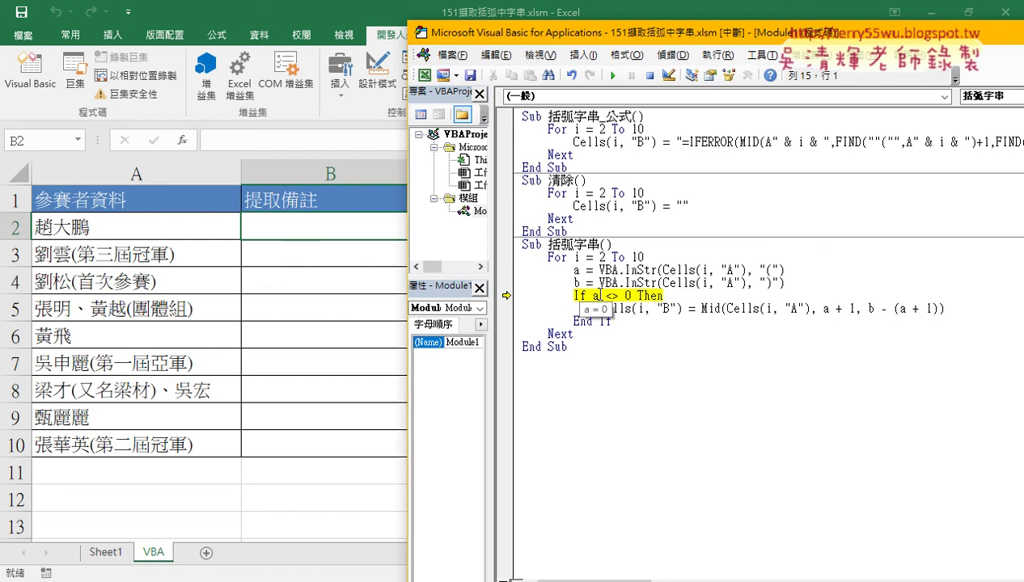
drag(593, 296, 630, 296)
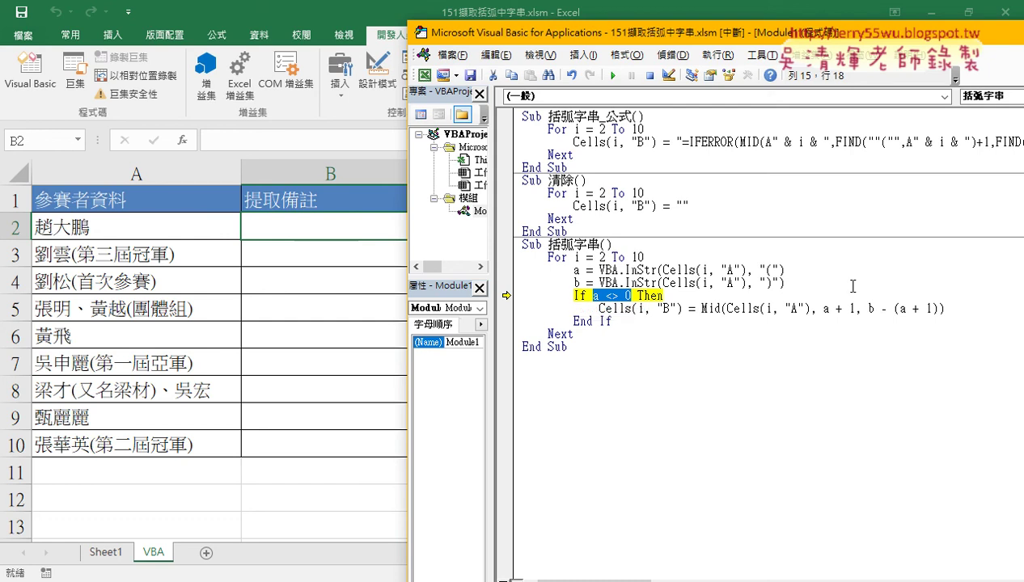
key(F8)
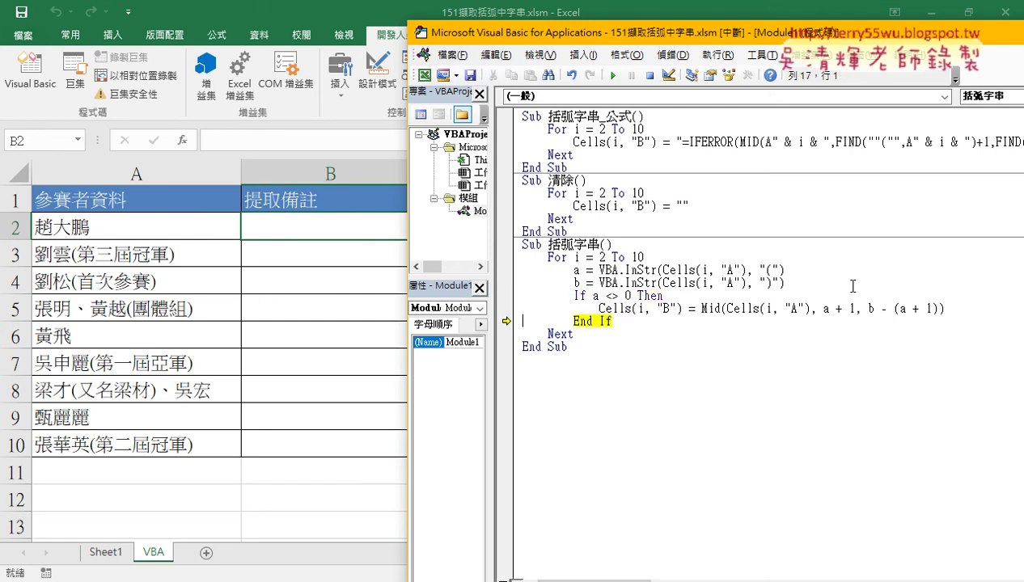
key(F8)
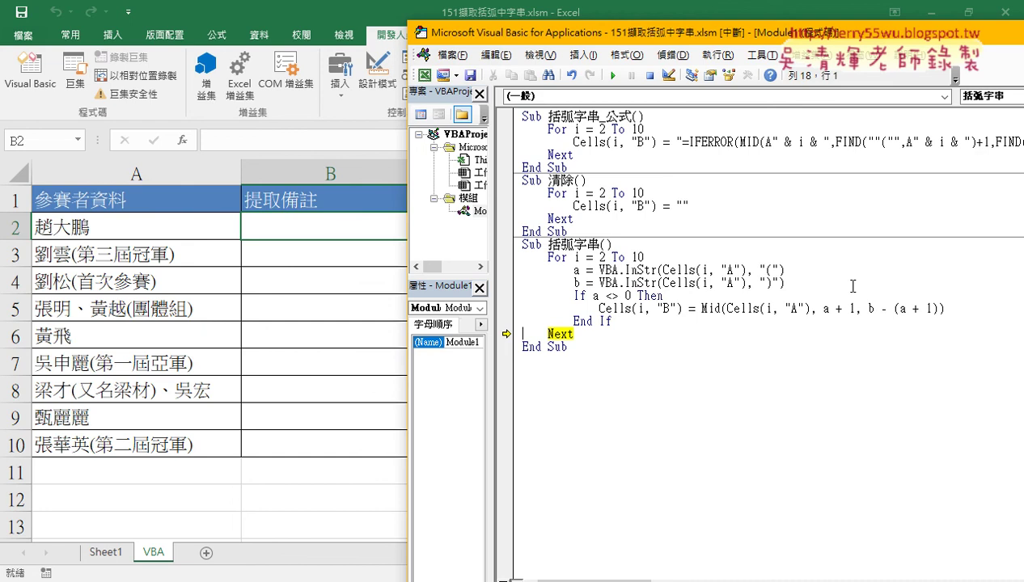
key(F8)
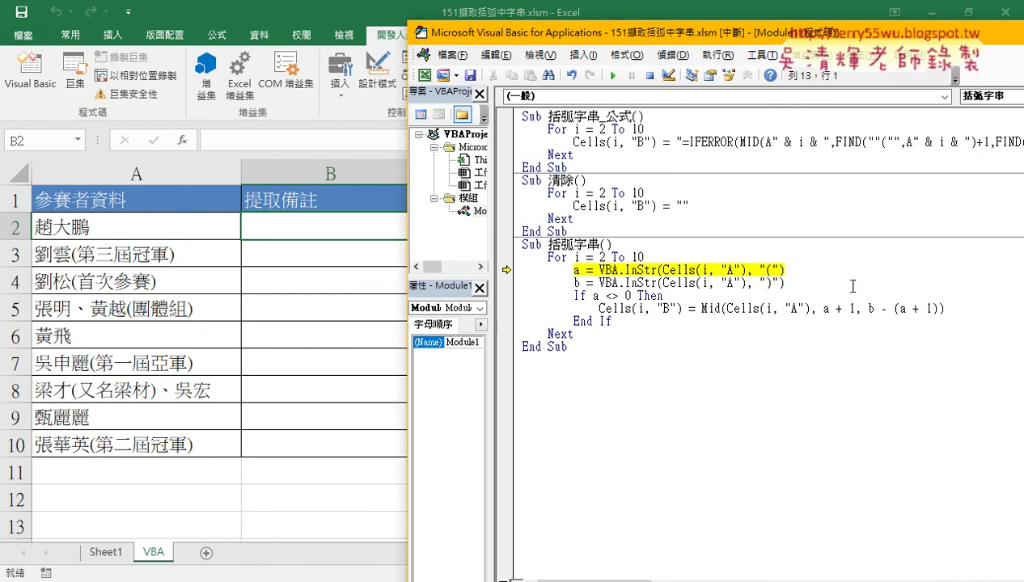
Step: Step through row 3's two InStr lines with F8 and highlight the a <> 0 condition
mouse_move(577, 257)
key(F8)
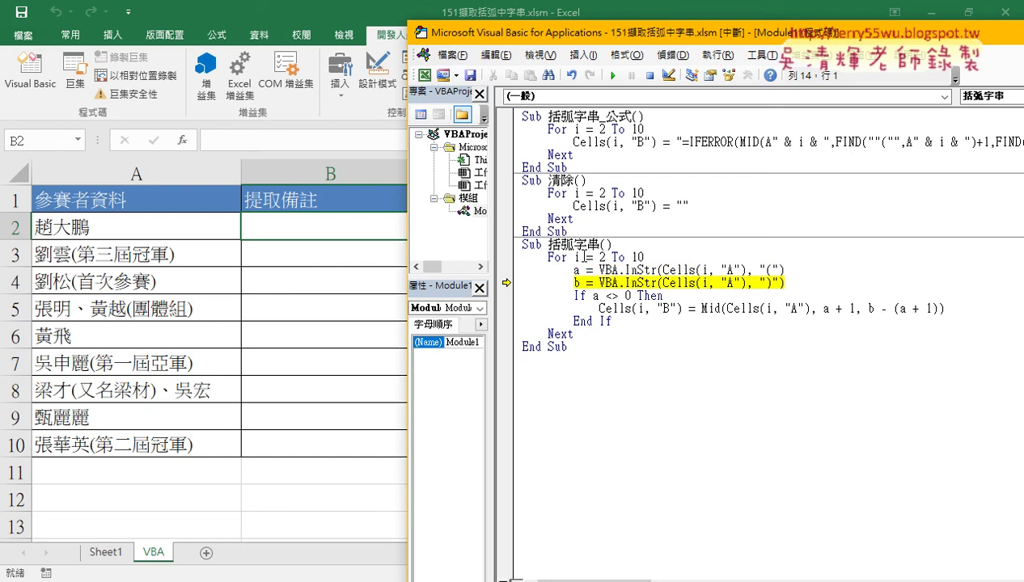
key(F8)
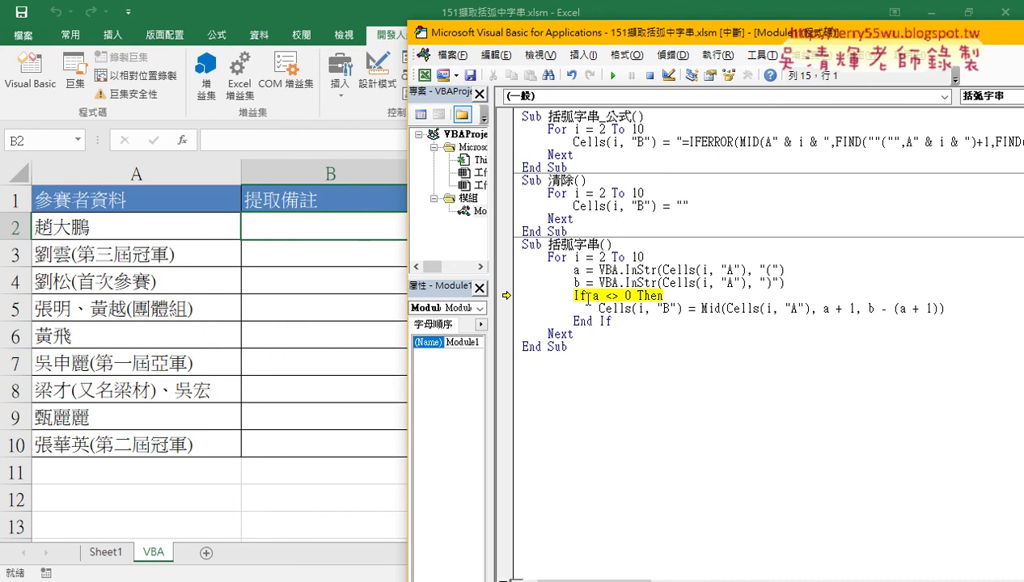
drag(591, 296, 631, 296)
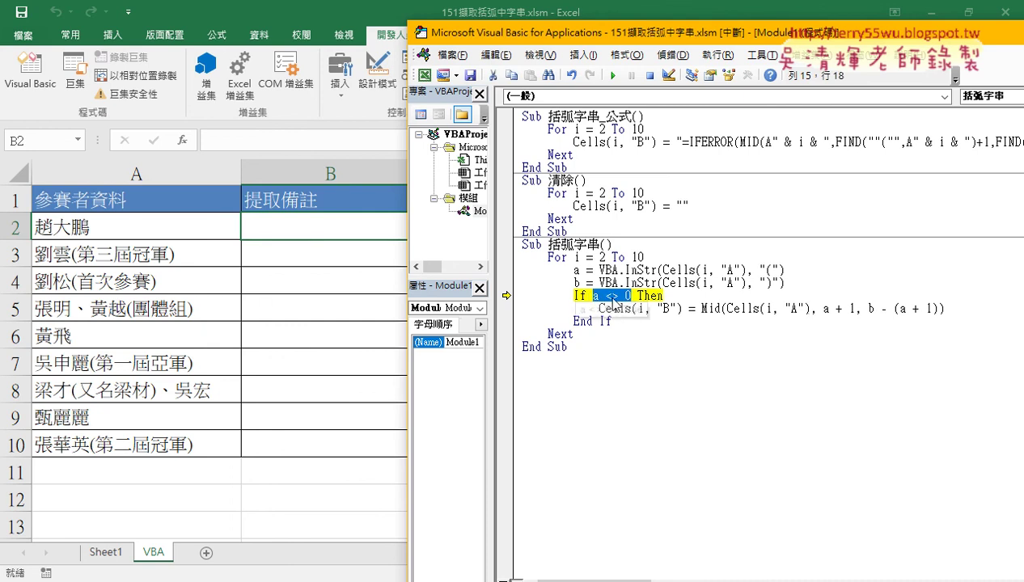
mouse_move(575, 281)
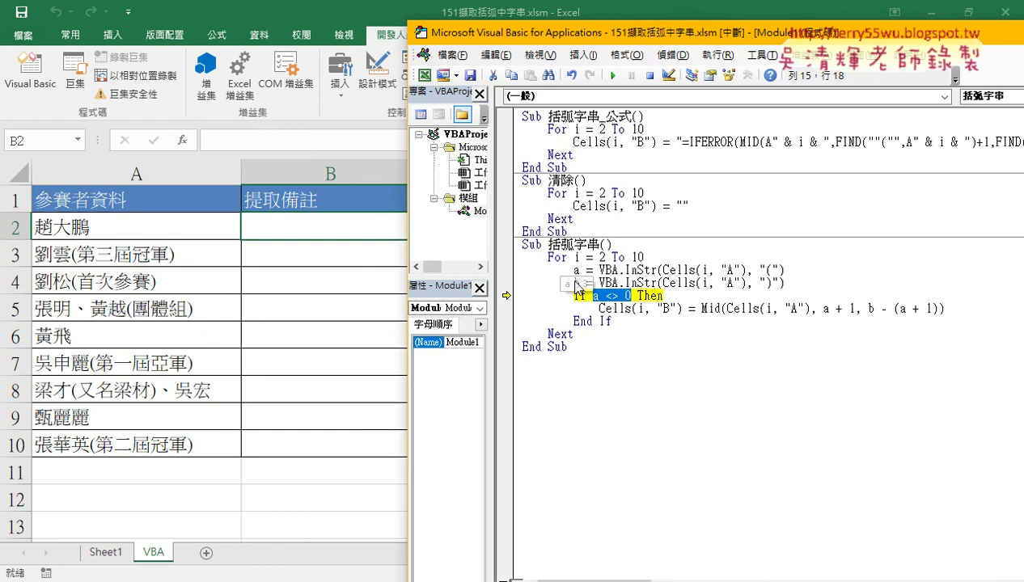
click(629, 295)
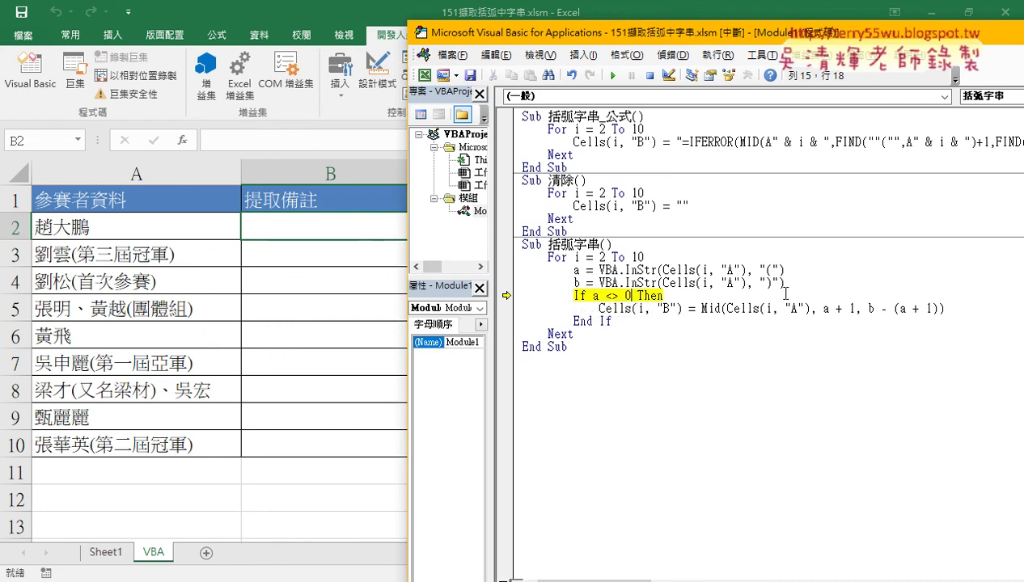
key(BackSpace)
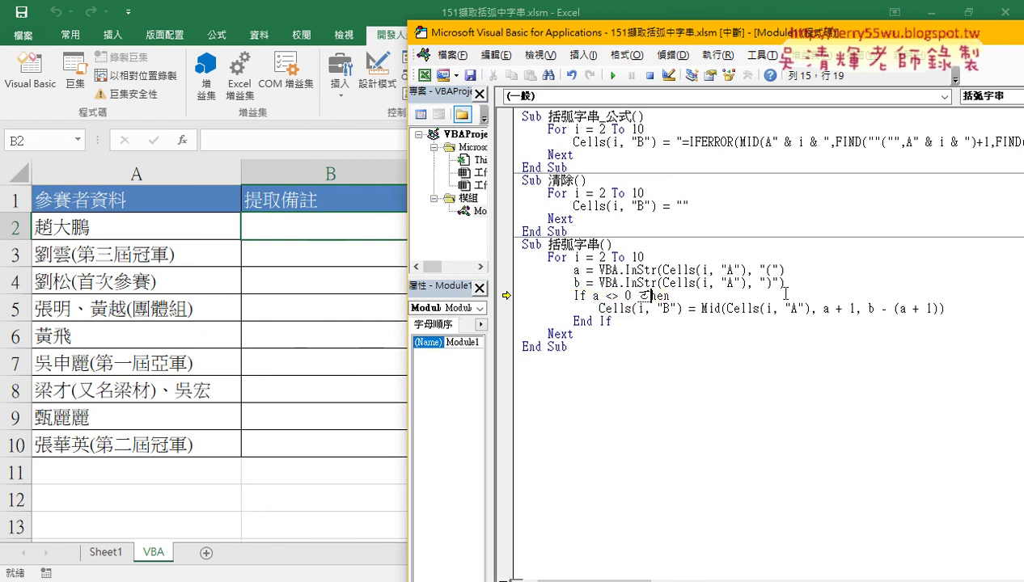
text(or  )
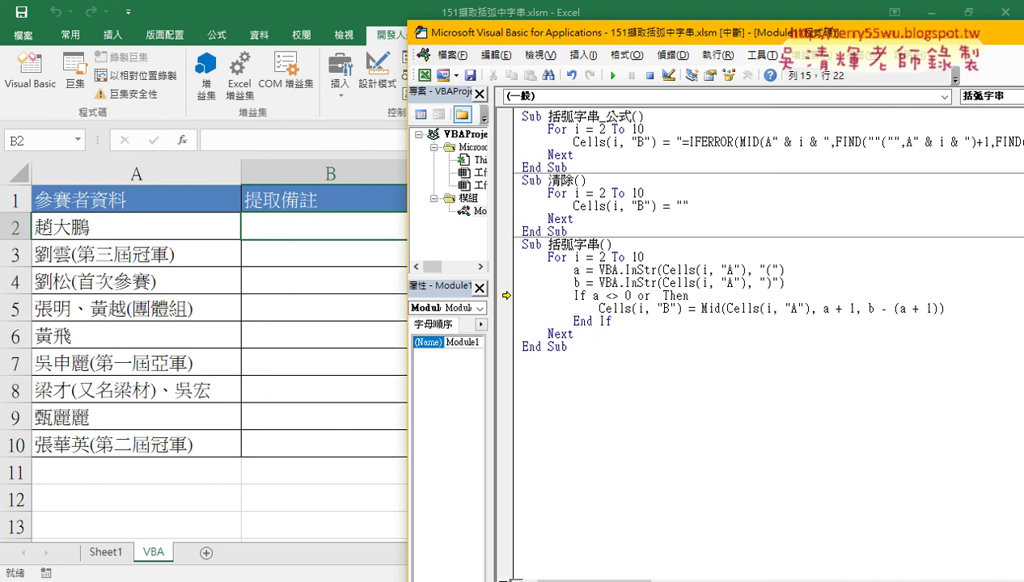
text(b<>)
text(0)
click(801, 371)
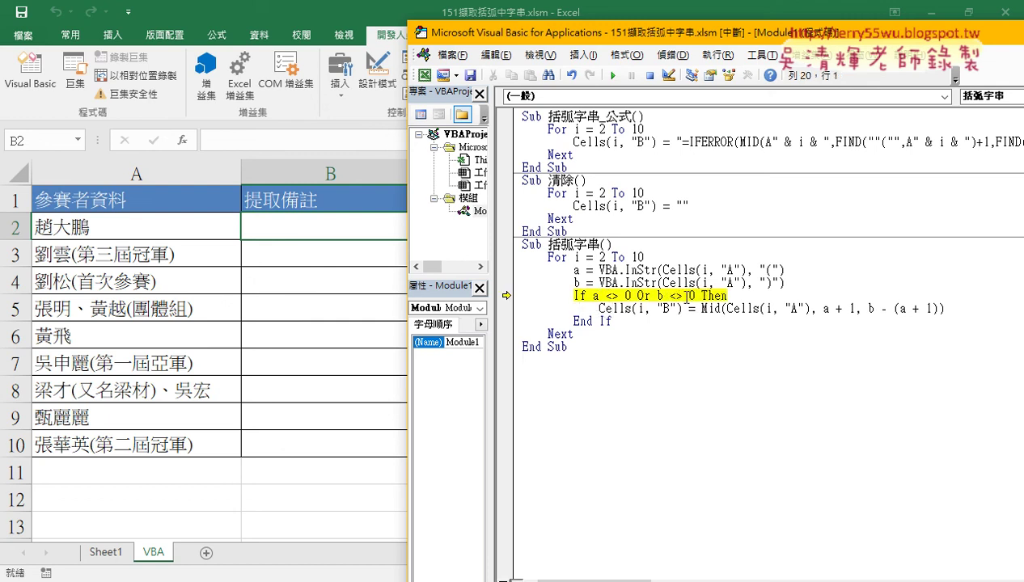
drag(694, 296, 658, 296)
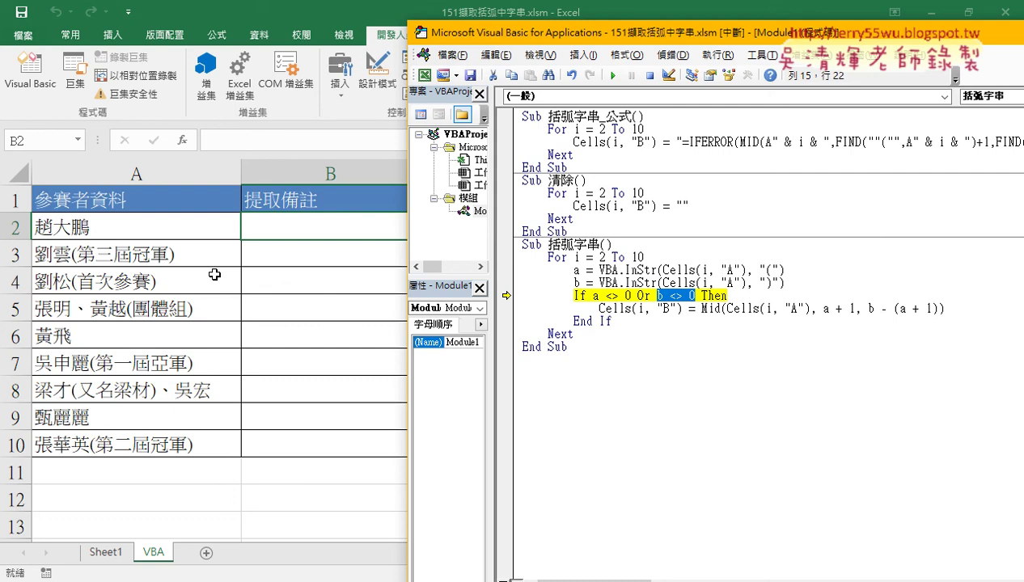
click(693, 296)
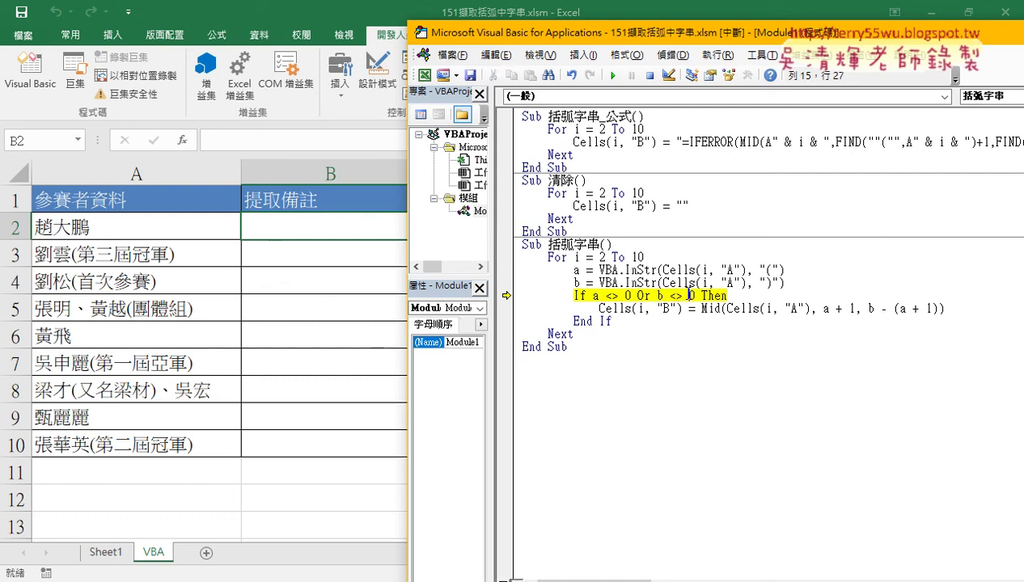
drag(692, 295, 638, 296)
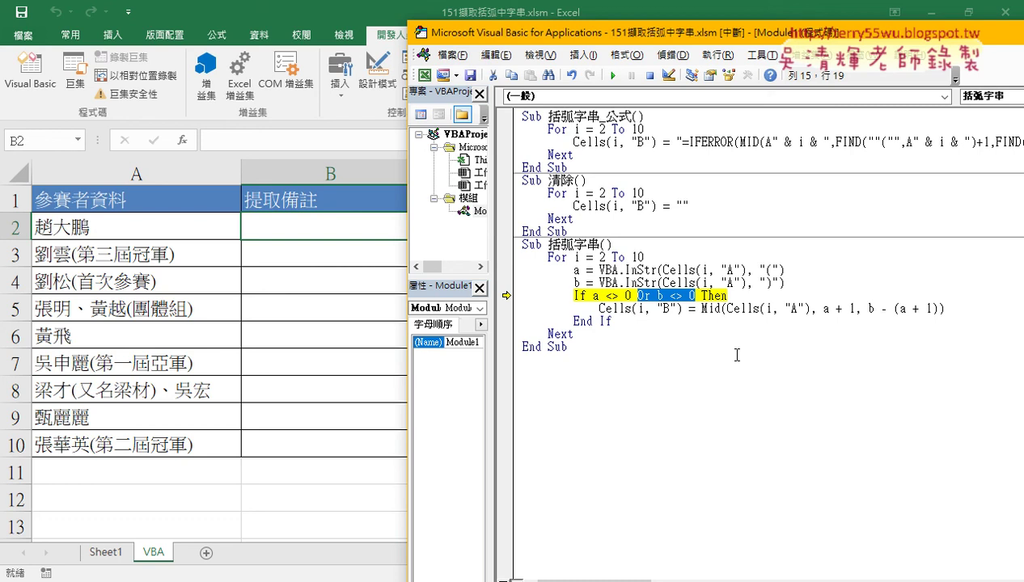
key(BackSpace)
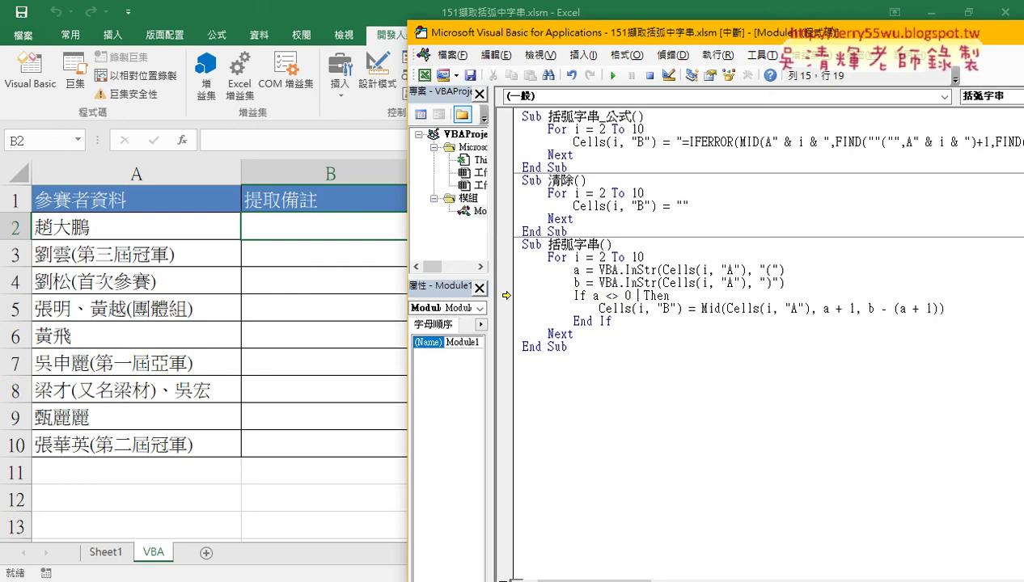
key(BackSpace)
drag(663, 295, 574, 296)
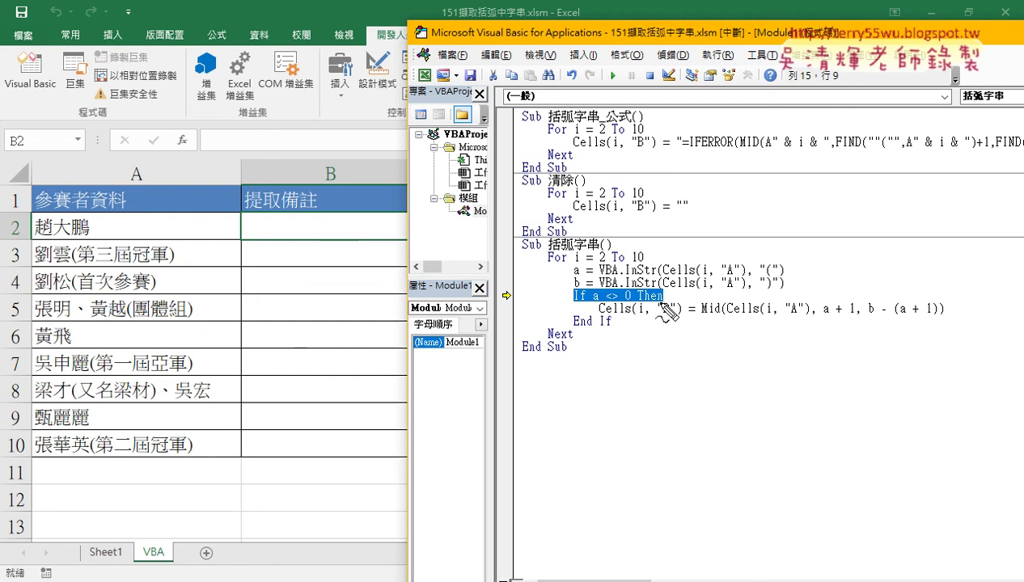
drag(663, 315, 679, 316)
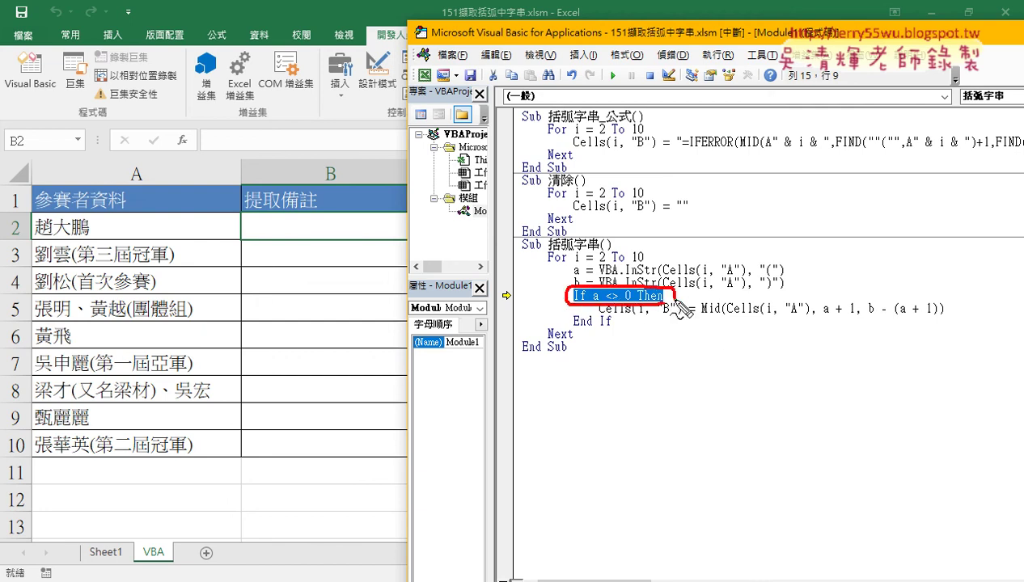
drag(606, 333, 614, 328)
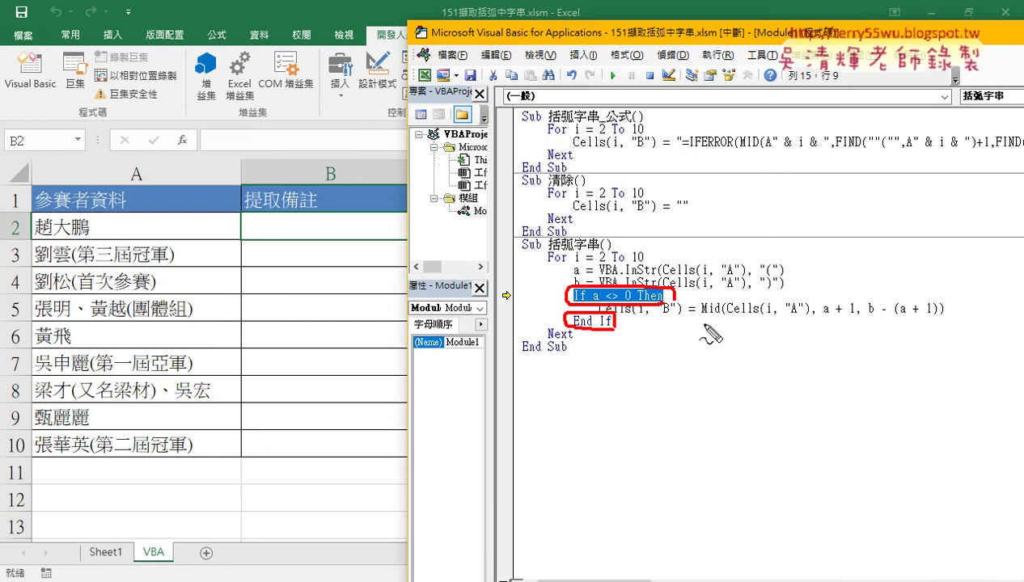
drag(546, 260, 639, 260)
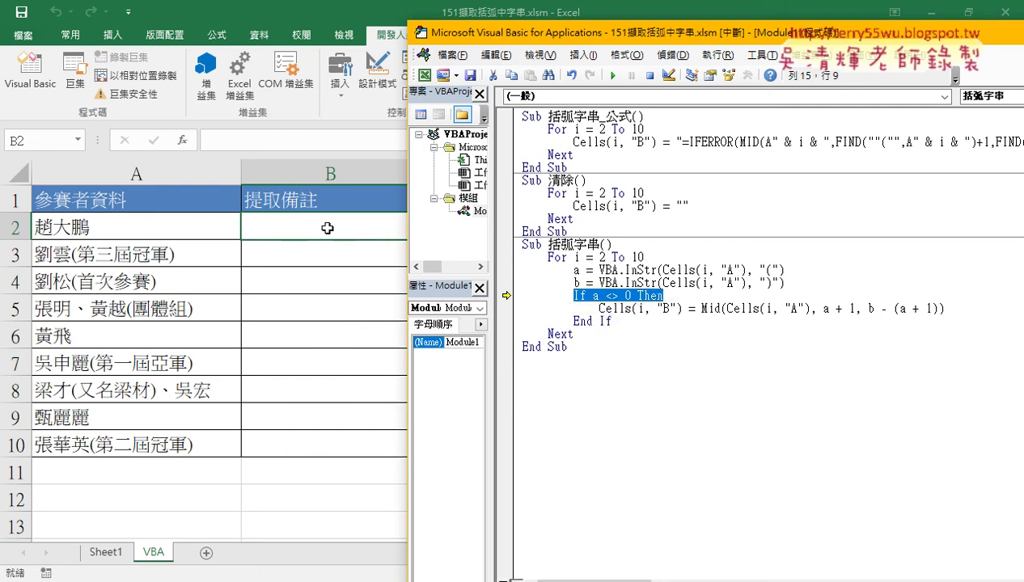
click(579, 386)
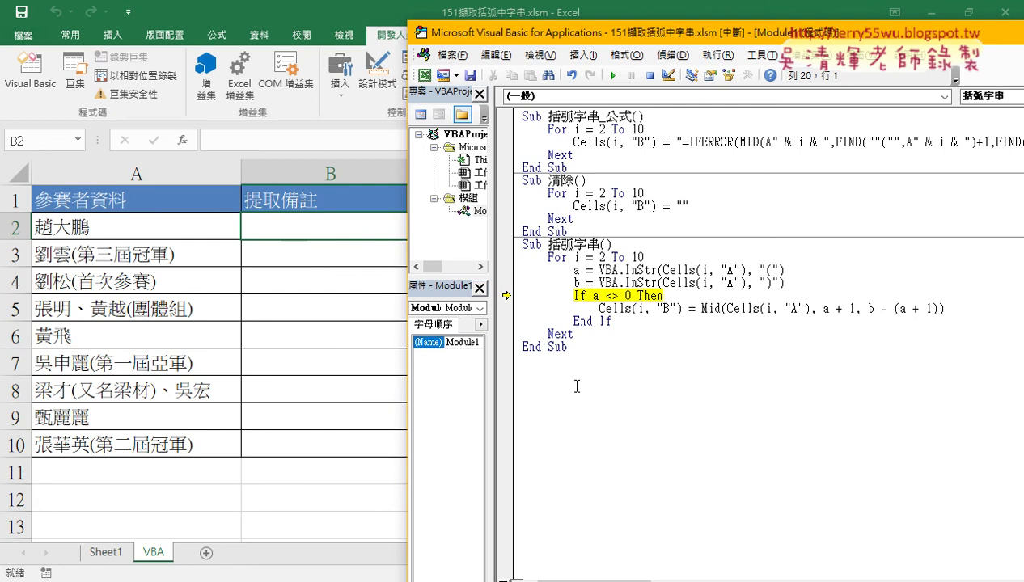